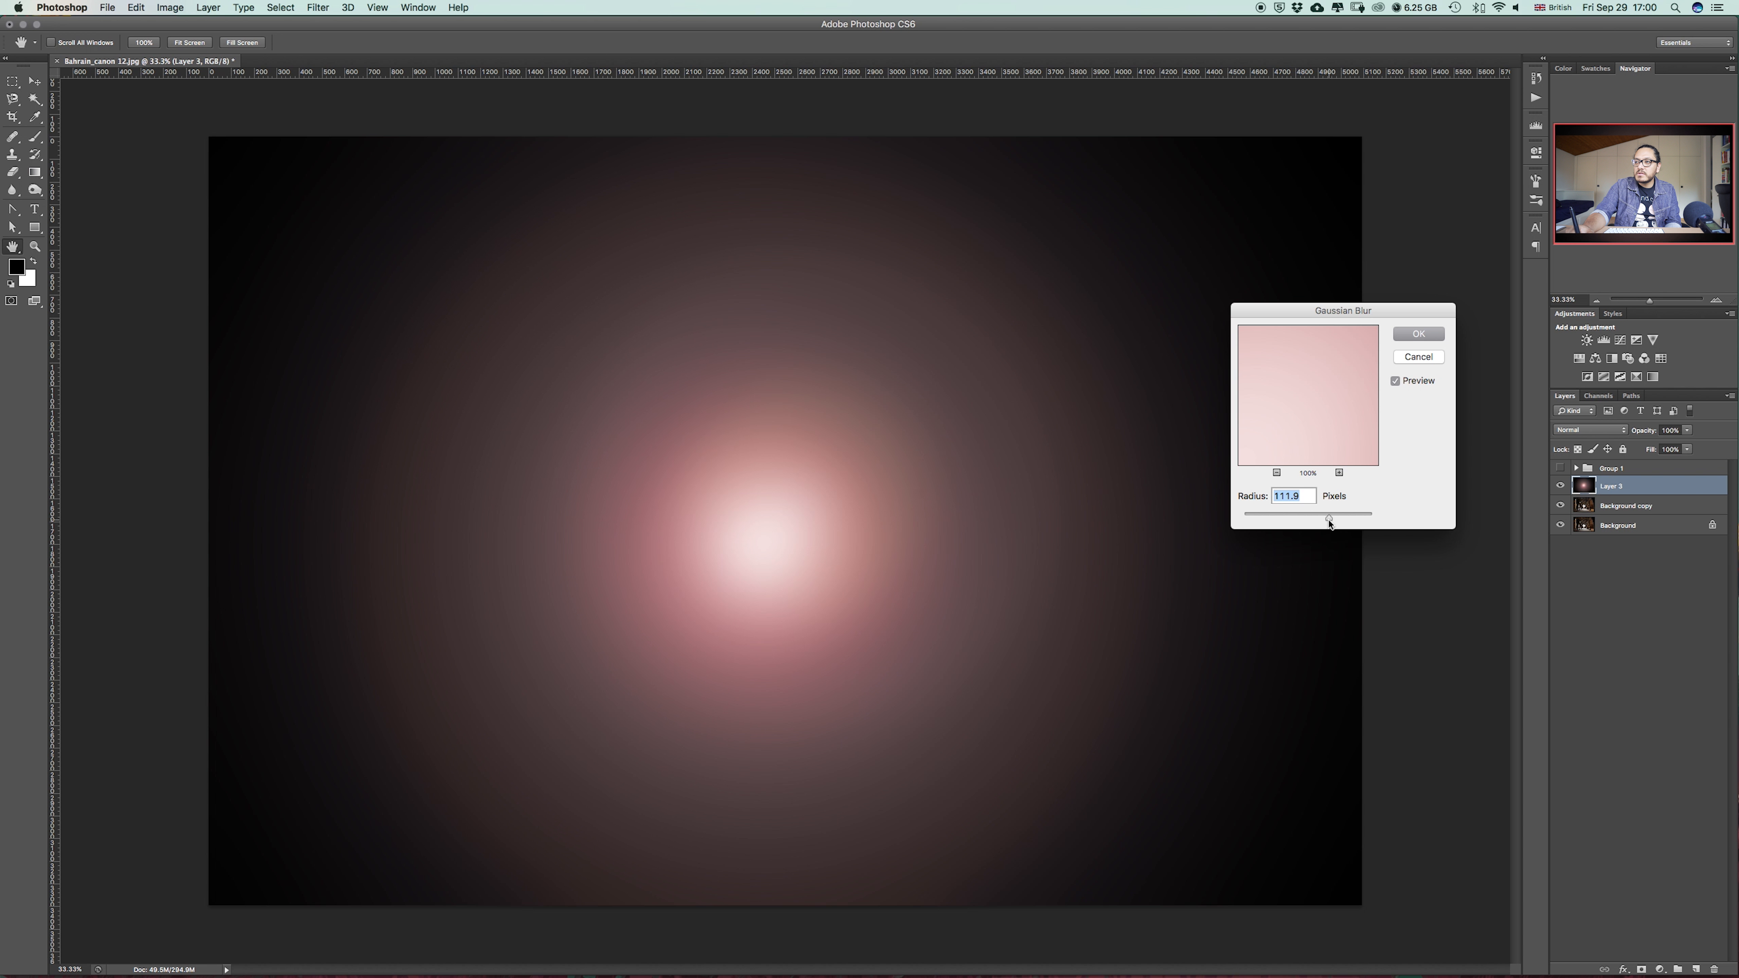
- Apply a 135-pixel Gaussian Blur to the lens flare layer and set its blend mode to Screen
{"action": "left_click_drag", "start_coordinate": [1324, 521], "coordinate": [1335, 521]}
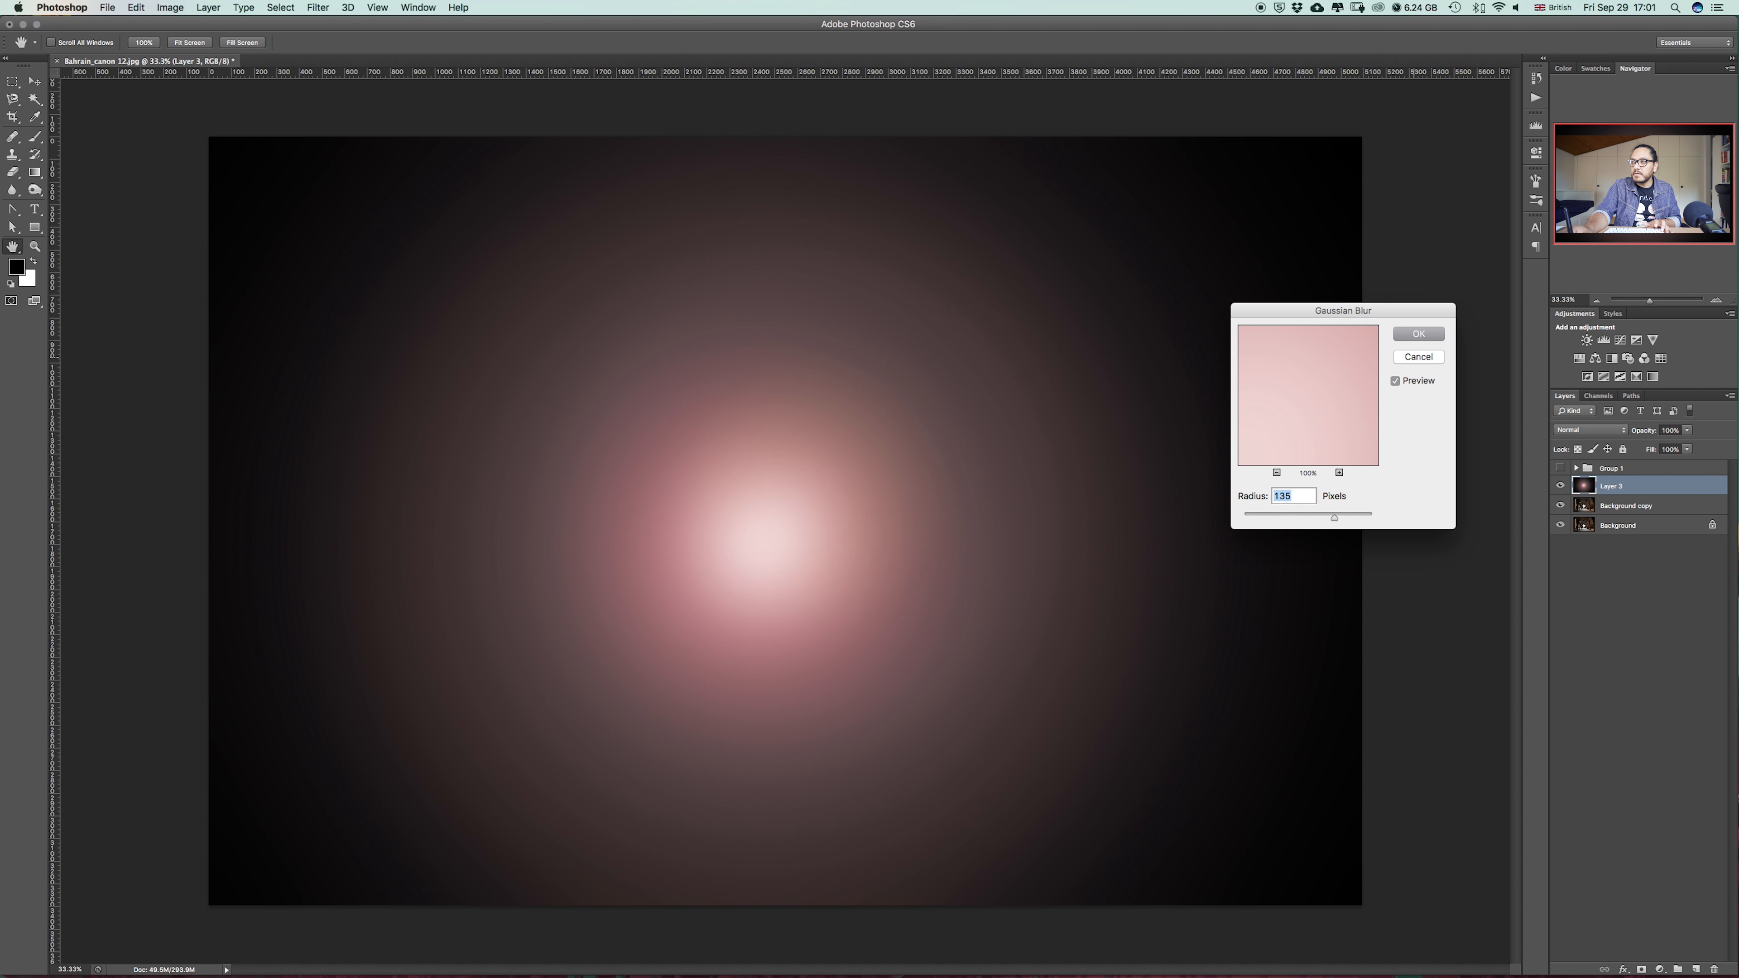
{"action": "key", "text": "Return"}
{"action": "key", "text": "m"}
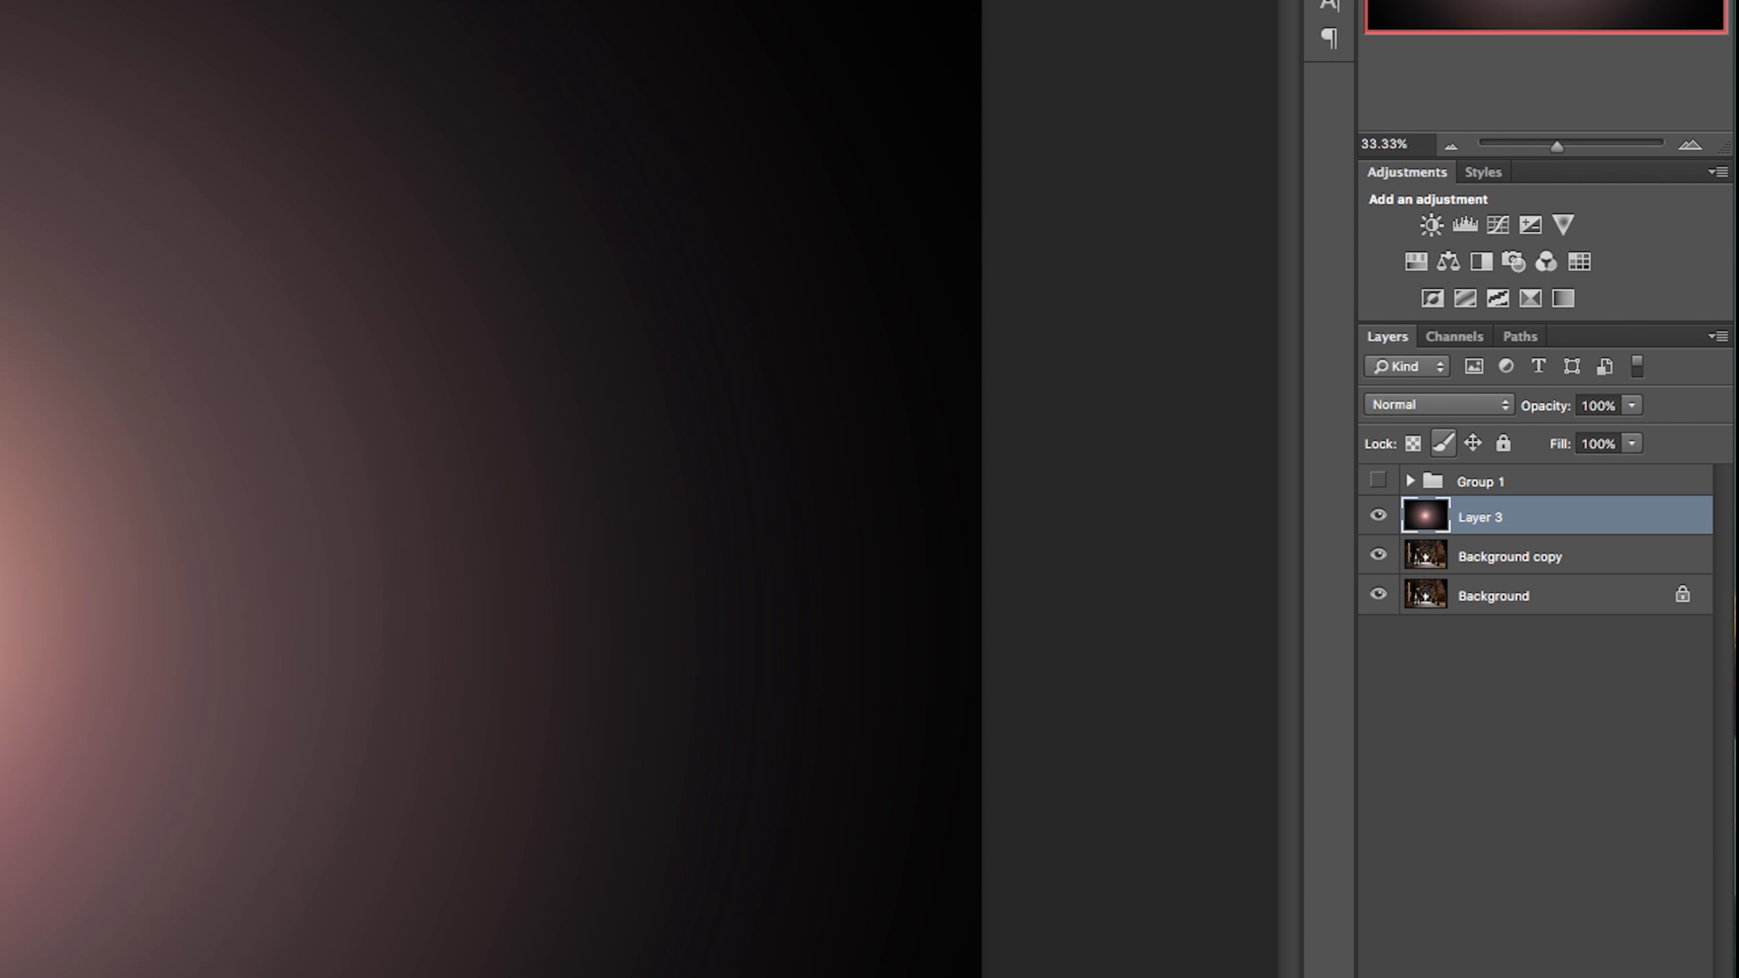
{"action": "left_click", "coordinate": [1466, 404]}
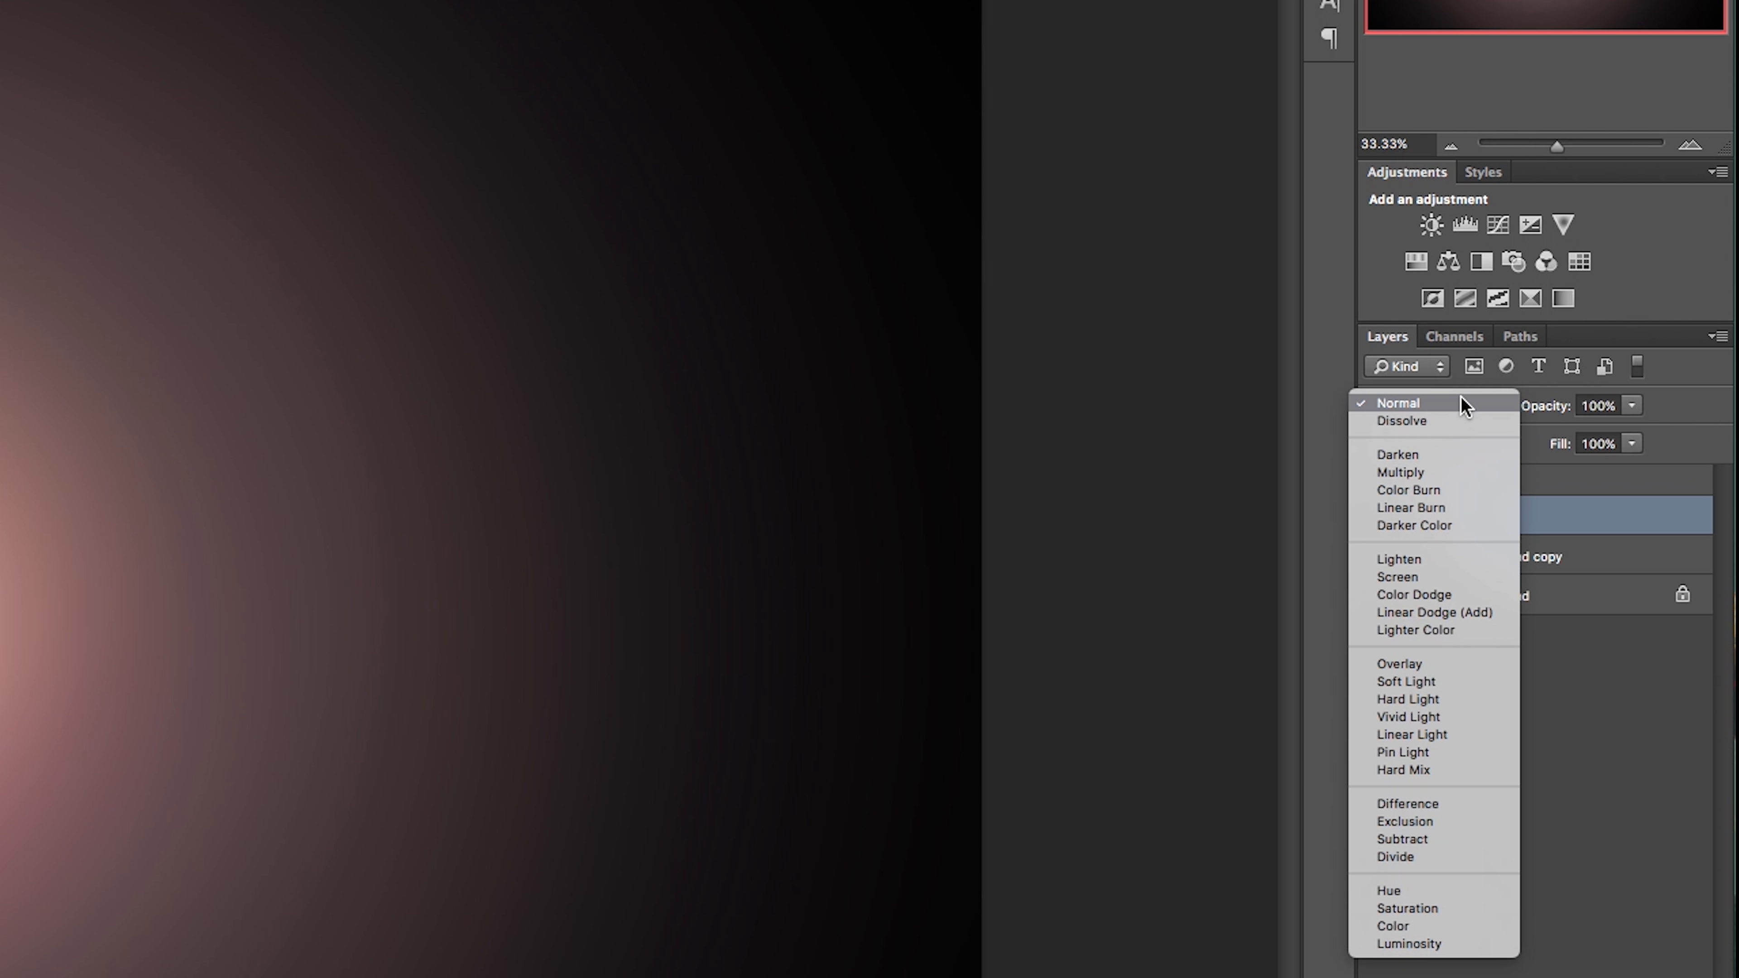
{"action": "left_click", "coordinate": [1411, 577]}
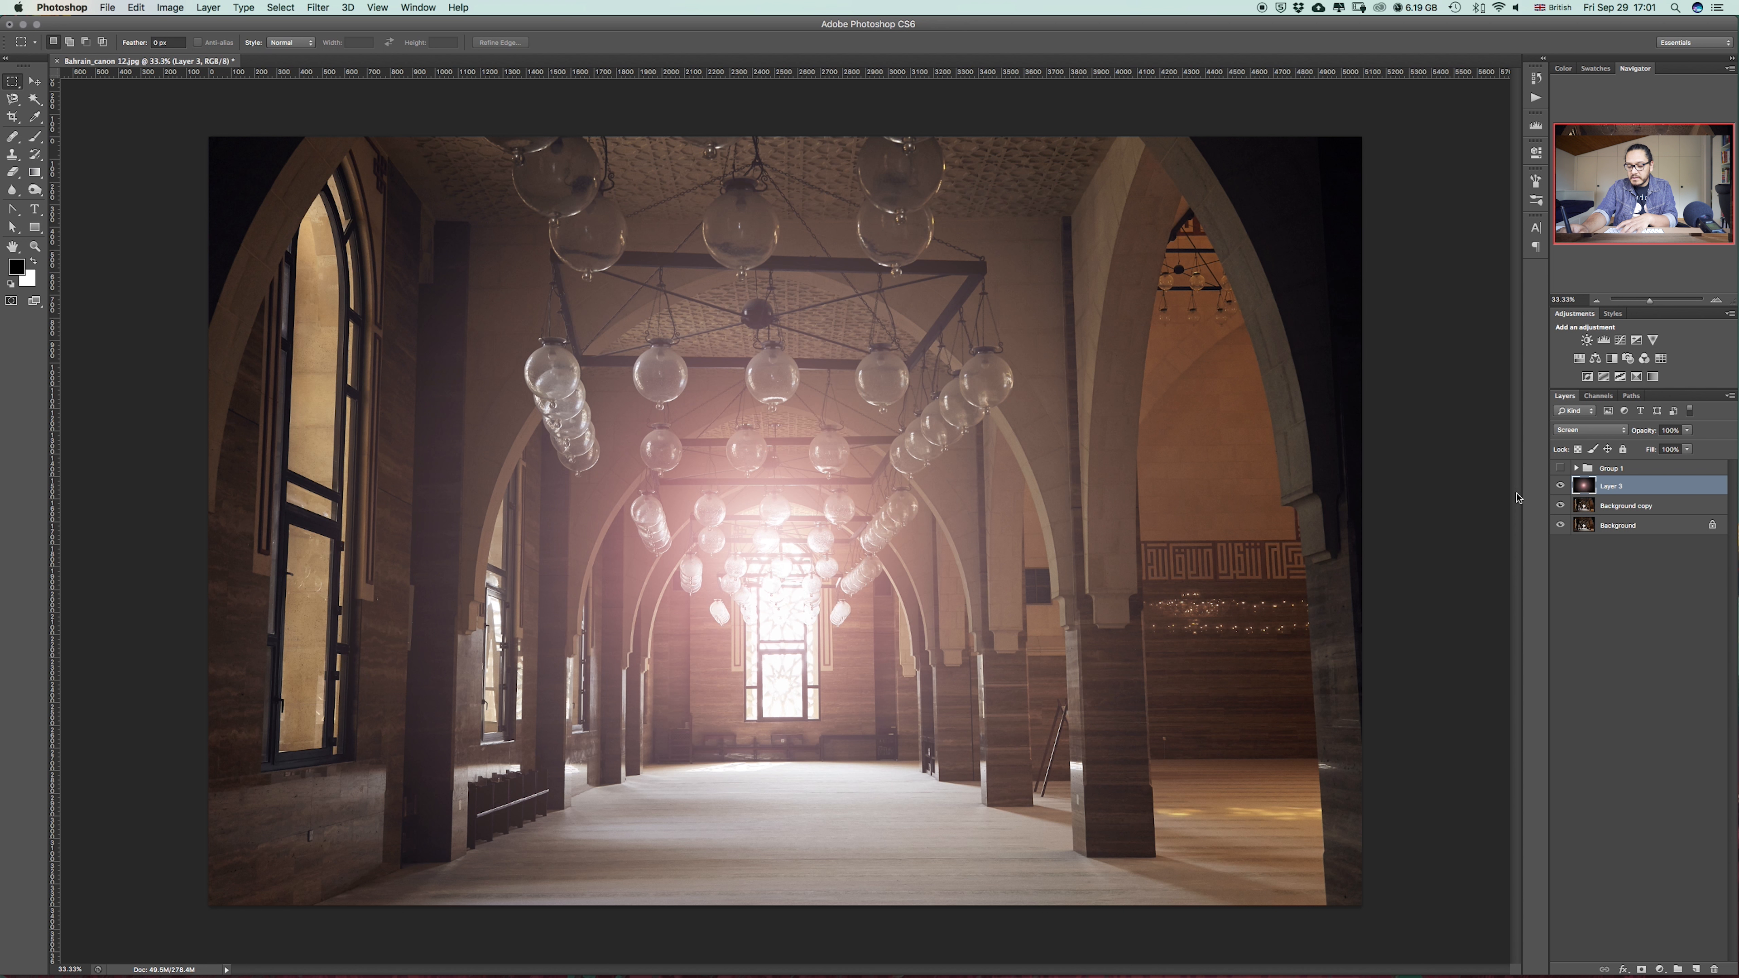
- Enlarge the flare layer to about 115% width and 134% height and position its glow over the far window
{"action": "key", "text": "super+minus"}
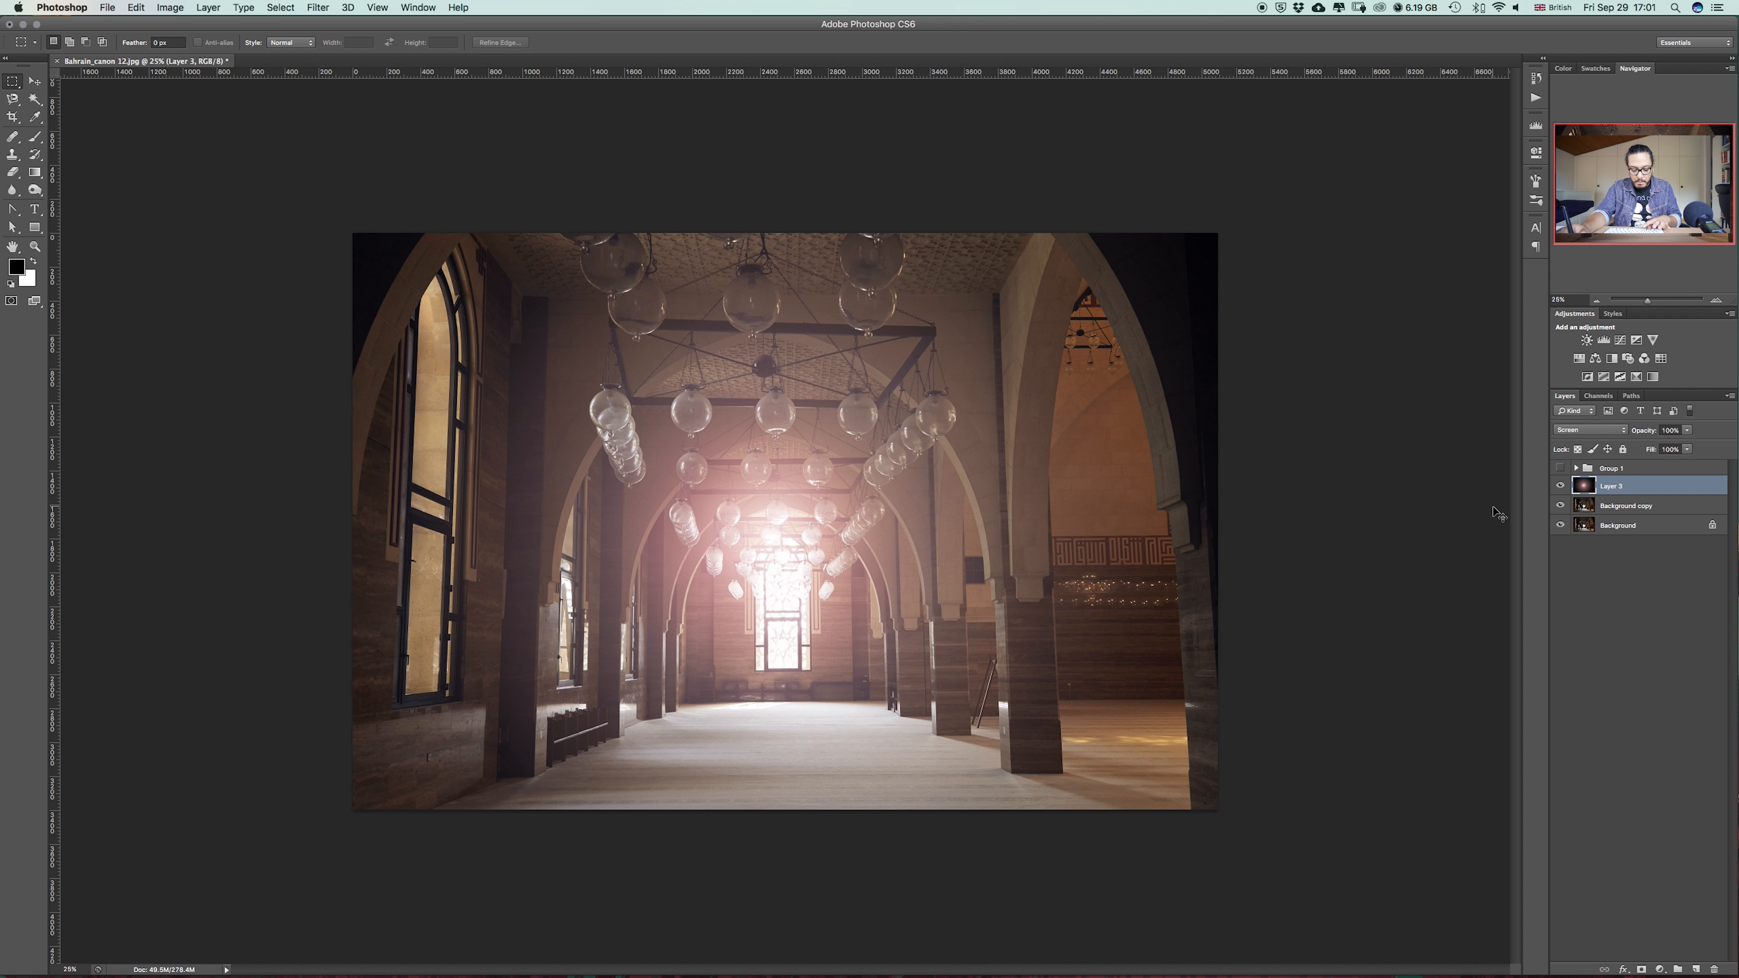
{"action": "key", "text": "super+t"}
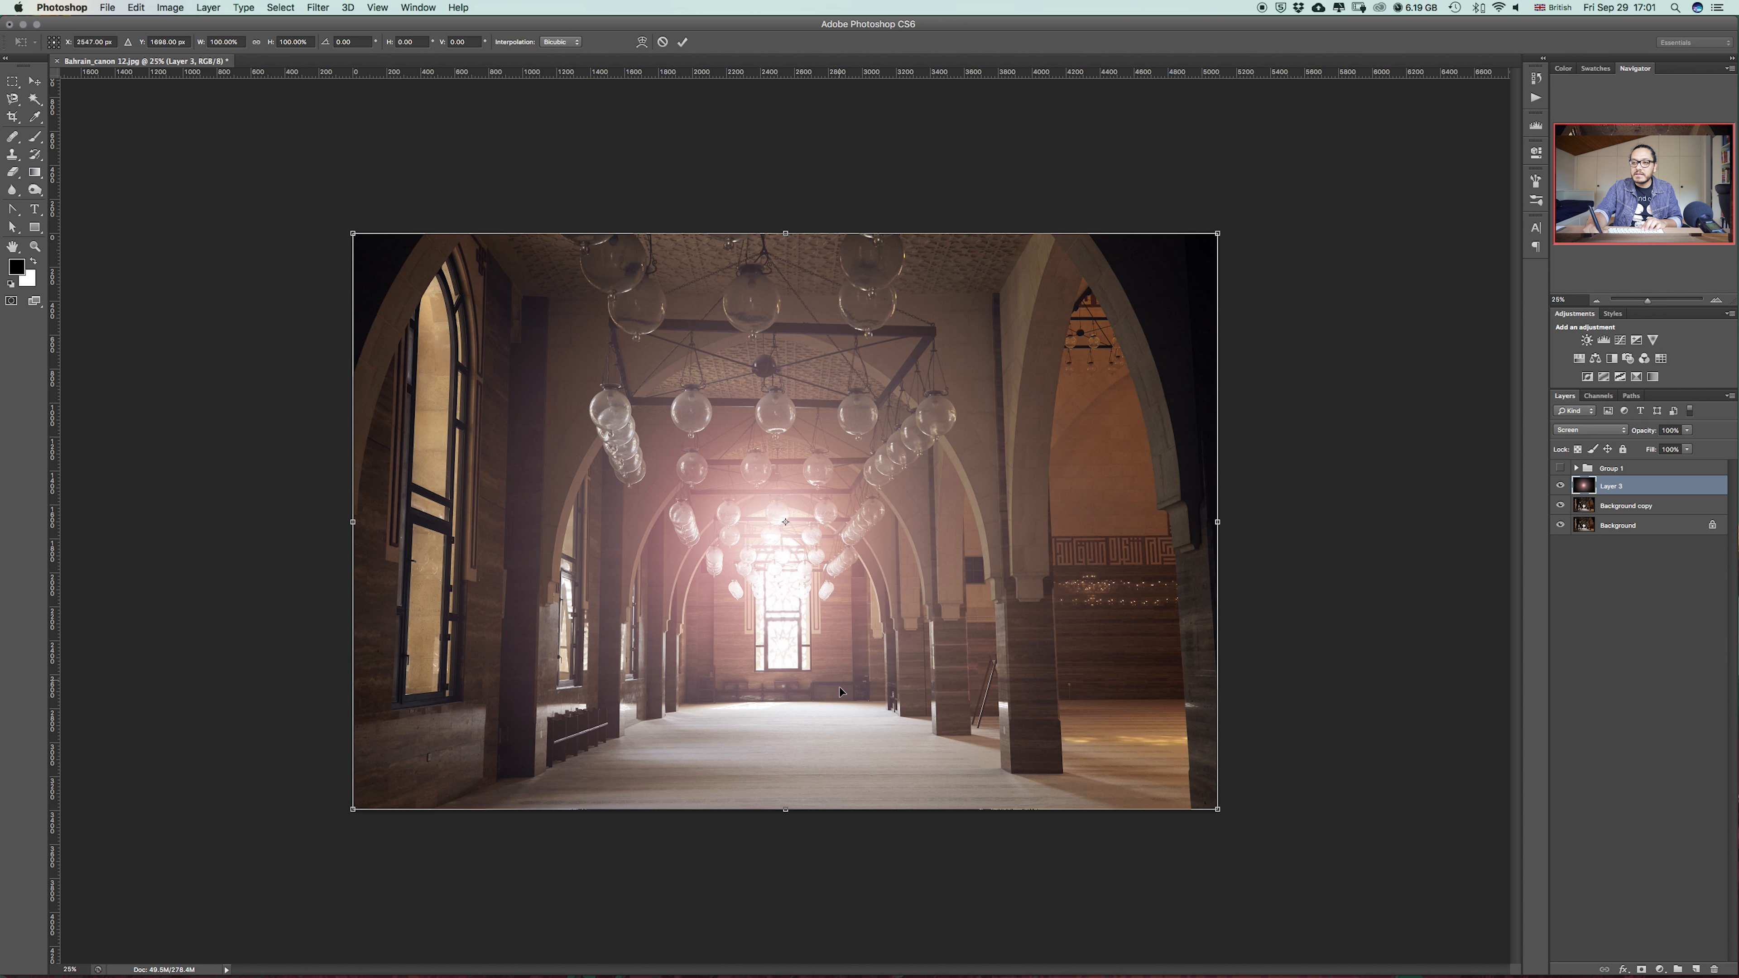
{"action": "left_click_drag", "start_coordinate": [789, 810], "coordinate": [782, 857]}
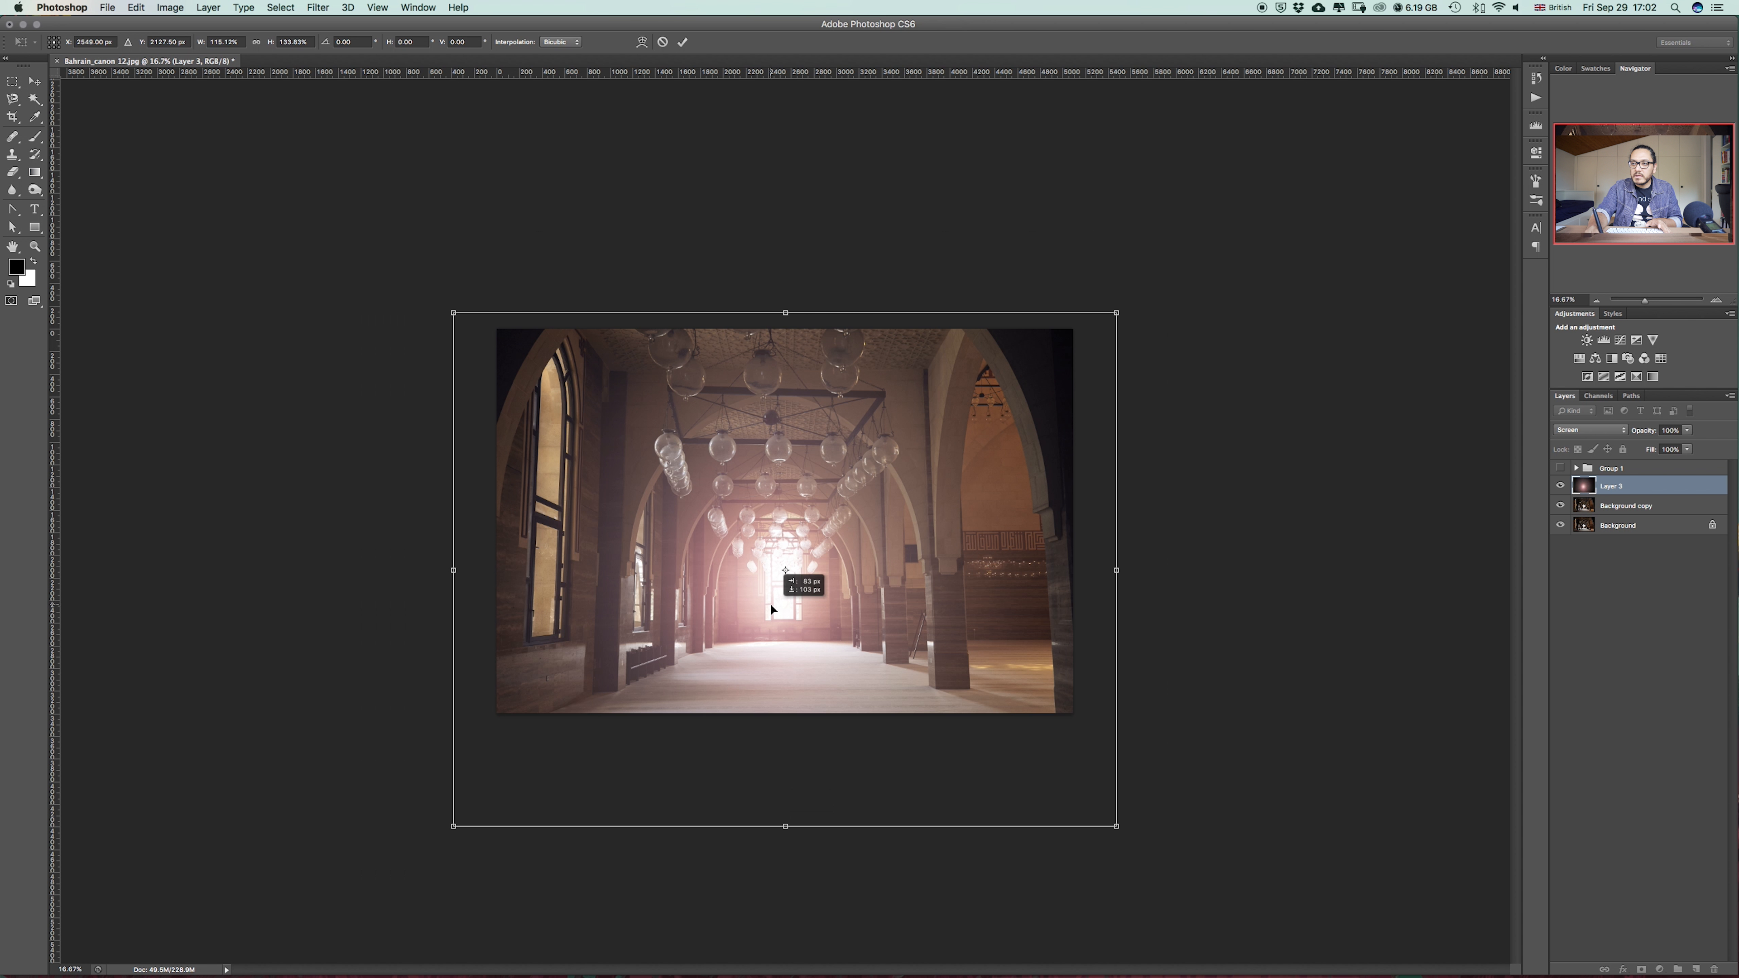
{"action": "left_click_drag", "start_coordinate": [794, 603], "coordinate": [794, 604]}
{"action": "key", "text": "Return"}
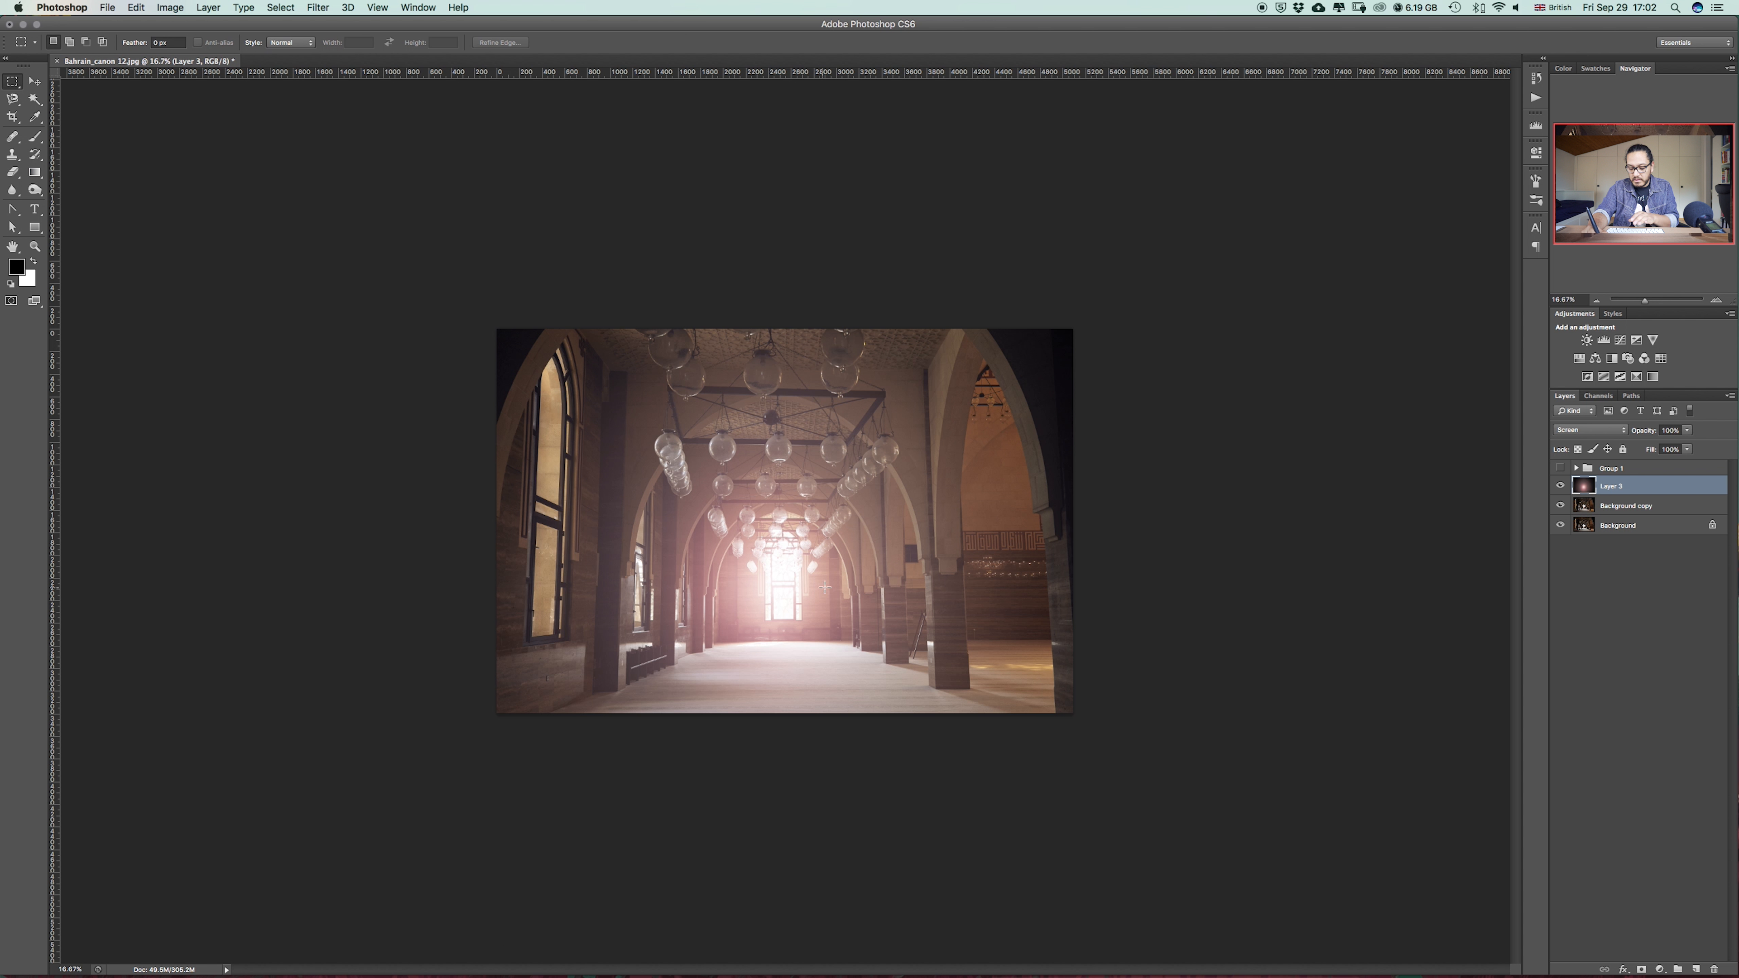
- Add a Hue/Saturation adjustment layer above the flare layer, using the previous layer to create a clipping mask
{"action": "scroll", "coordinate": [824, 583], "scroll_direction": "up", "scroll_amount": 3}
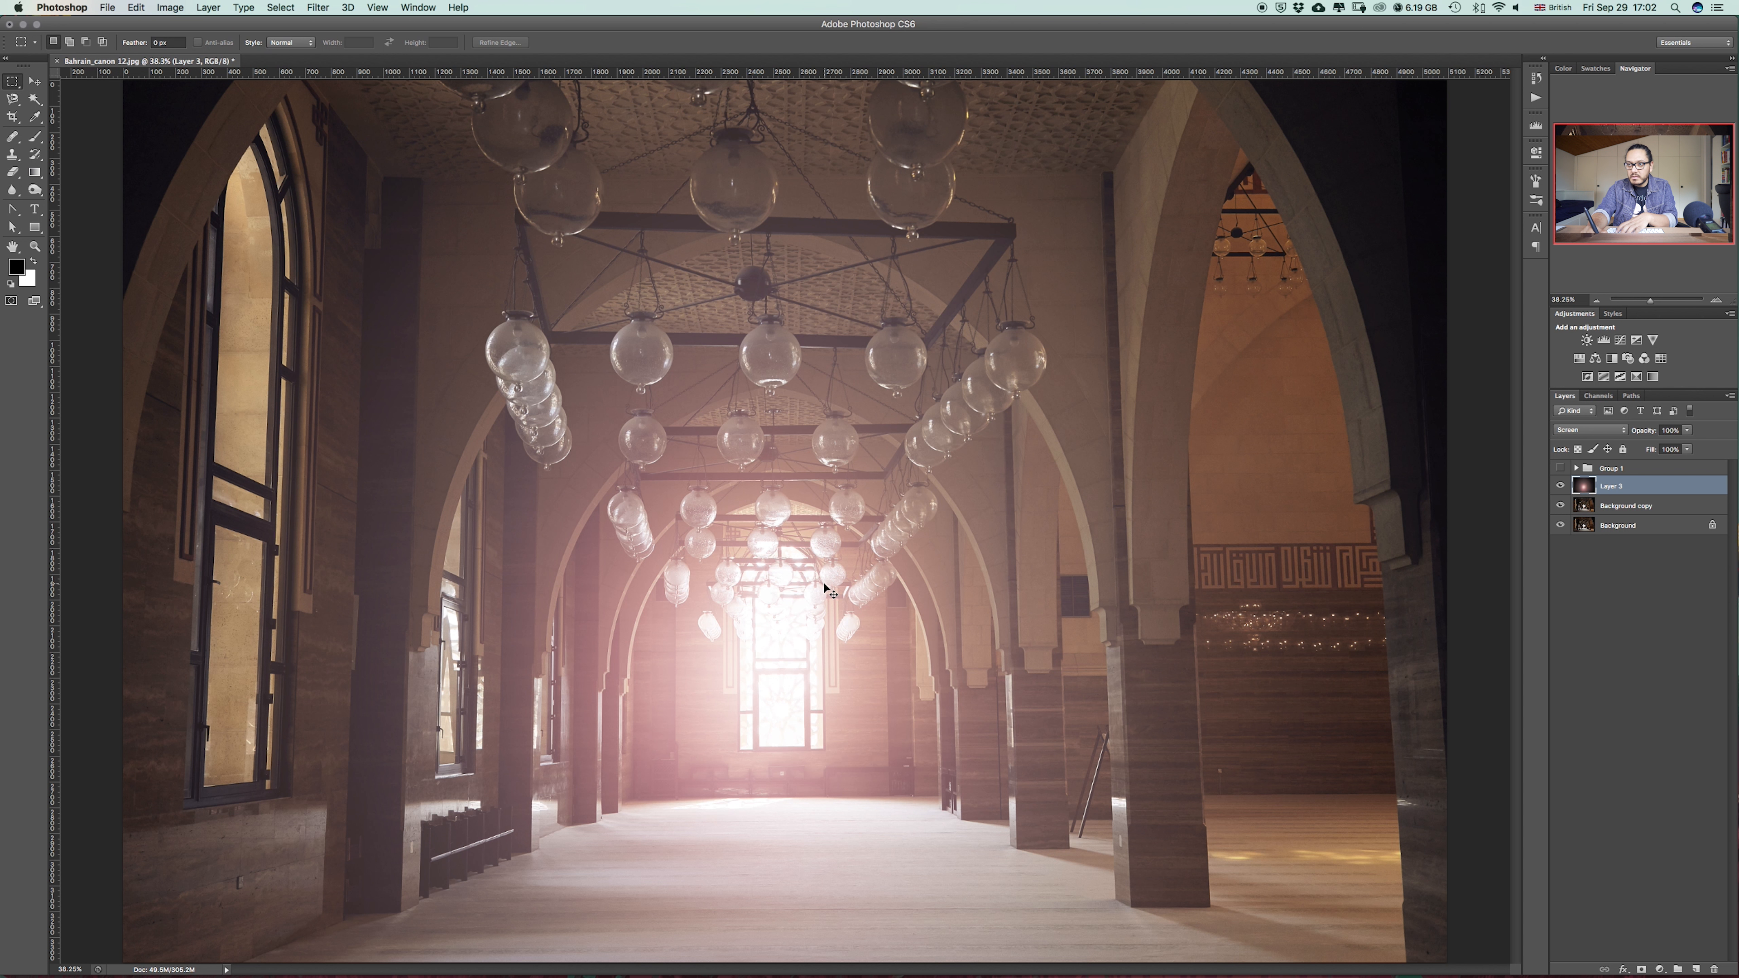
{"action": "scroll", "coordinate": [828, 578], "scroll_direction": "down", "scroll_amount": 1}
{"action": "scroll", "coordinate": [828, 583], "scroll_direction": "down", "scroll_amount": 1}
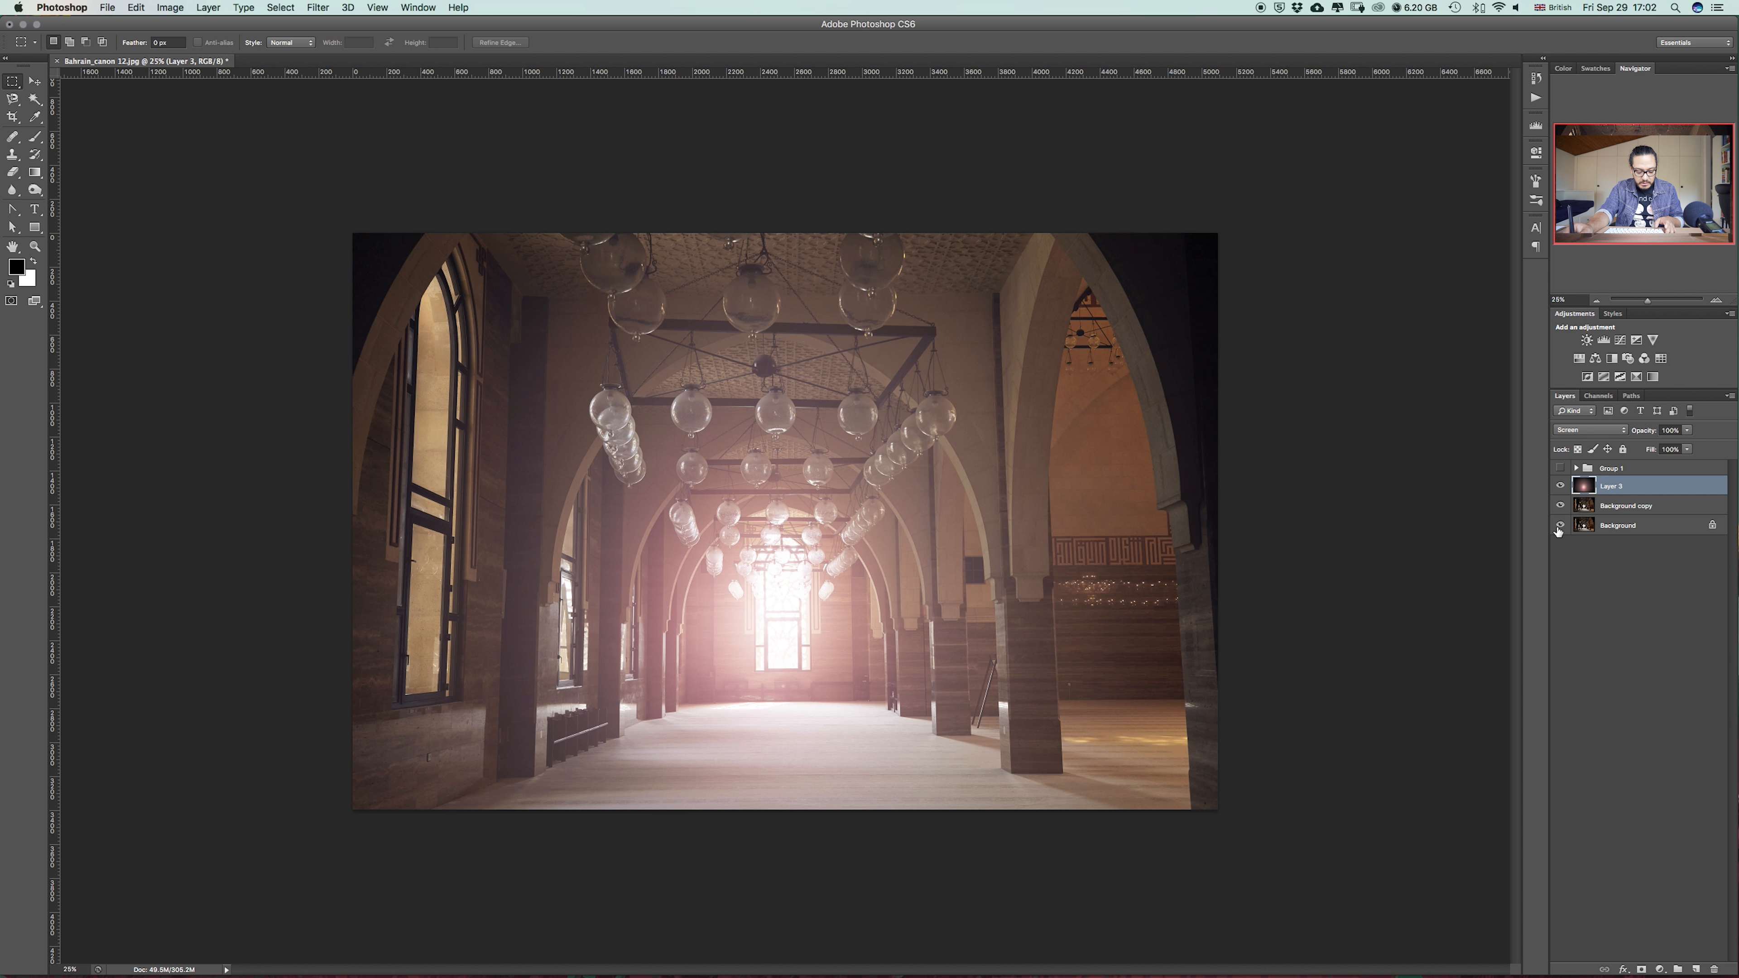
{"action": "left_click", "coordinate": [1659, 968]}
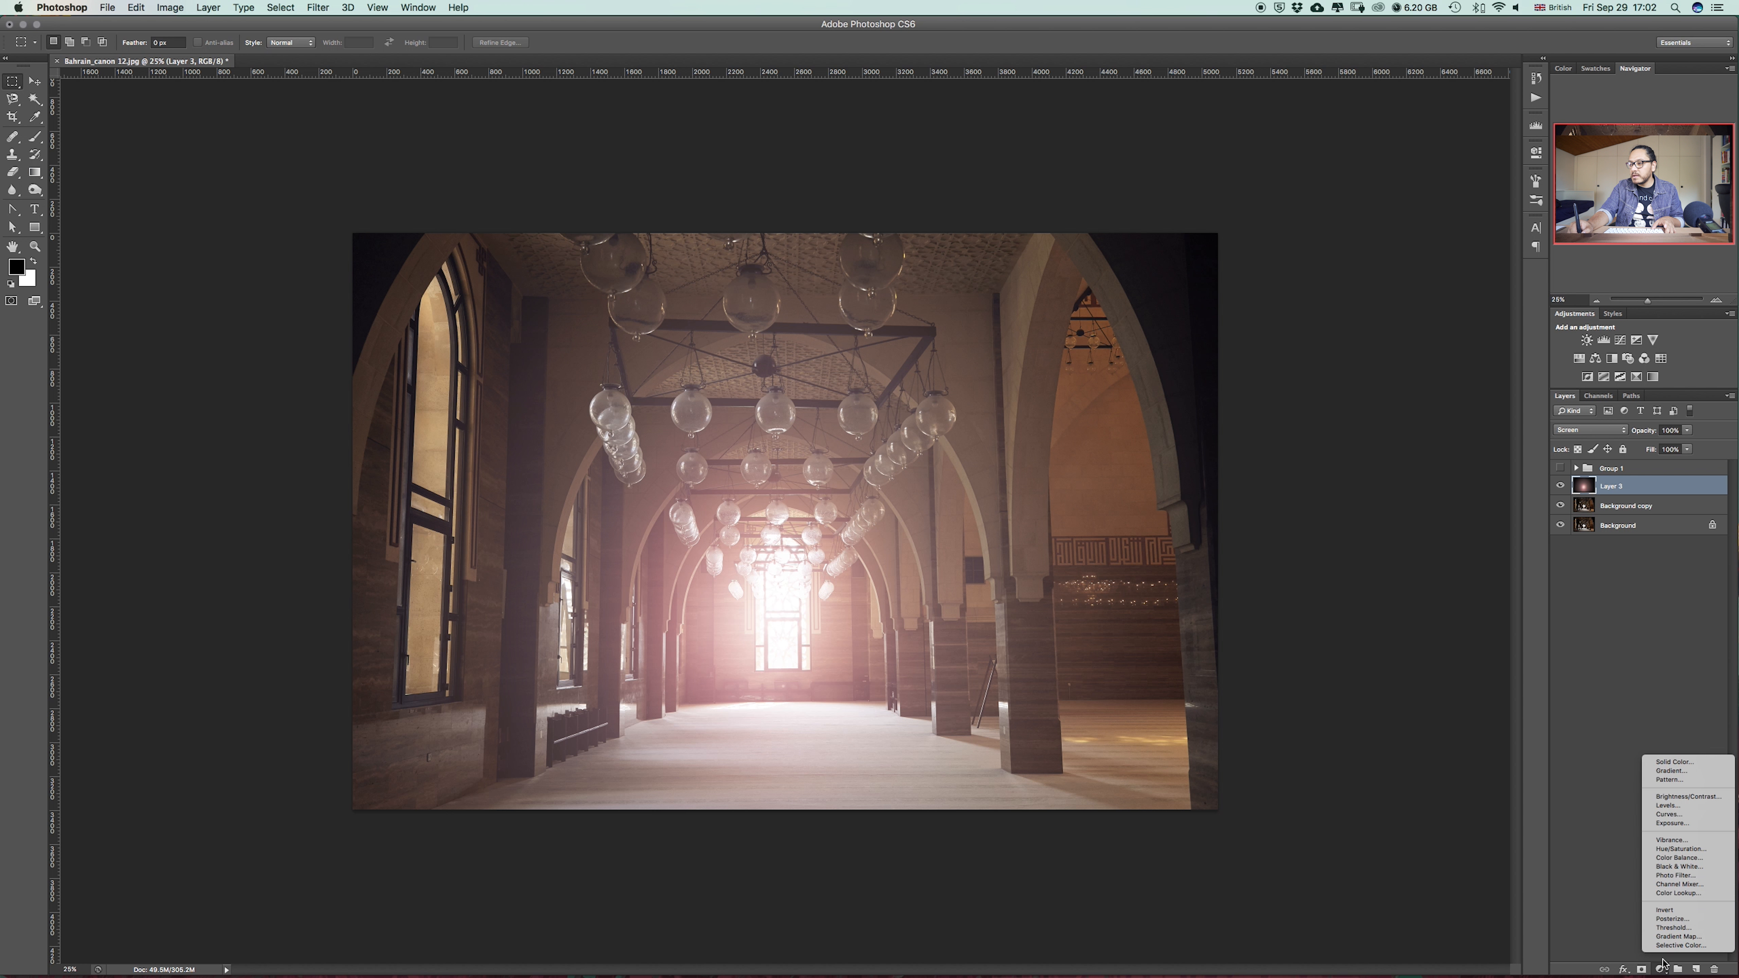
{"action": "left_click", "coordinate": [1684, 850], "text": "alt"}
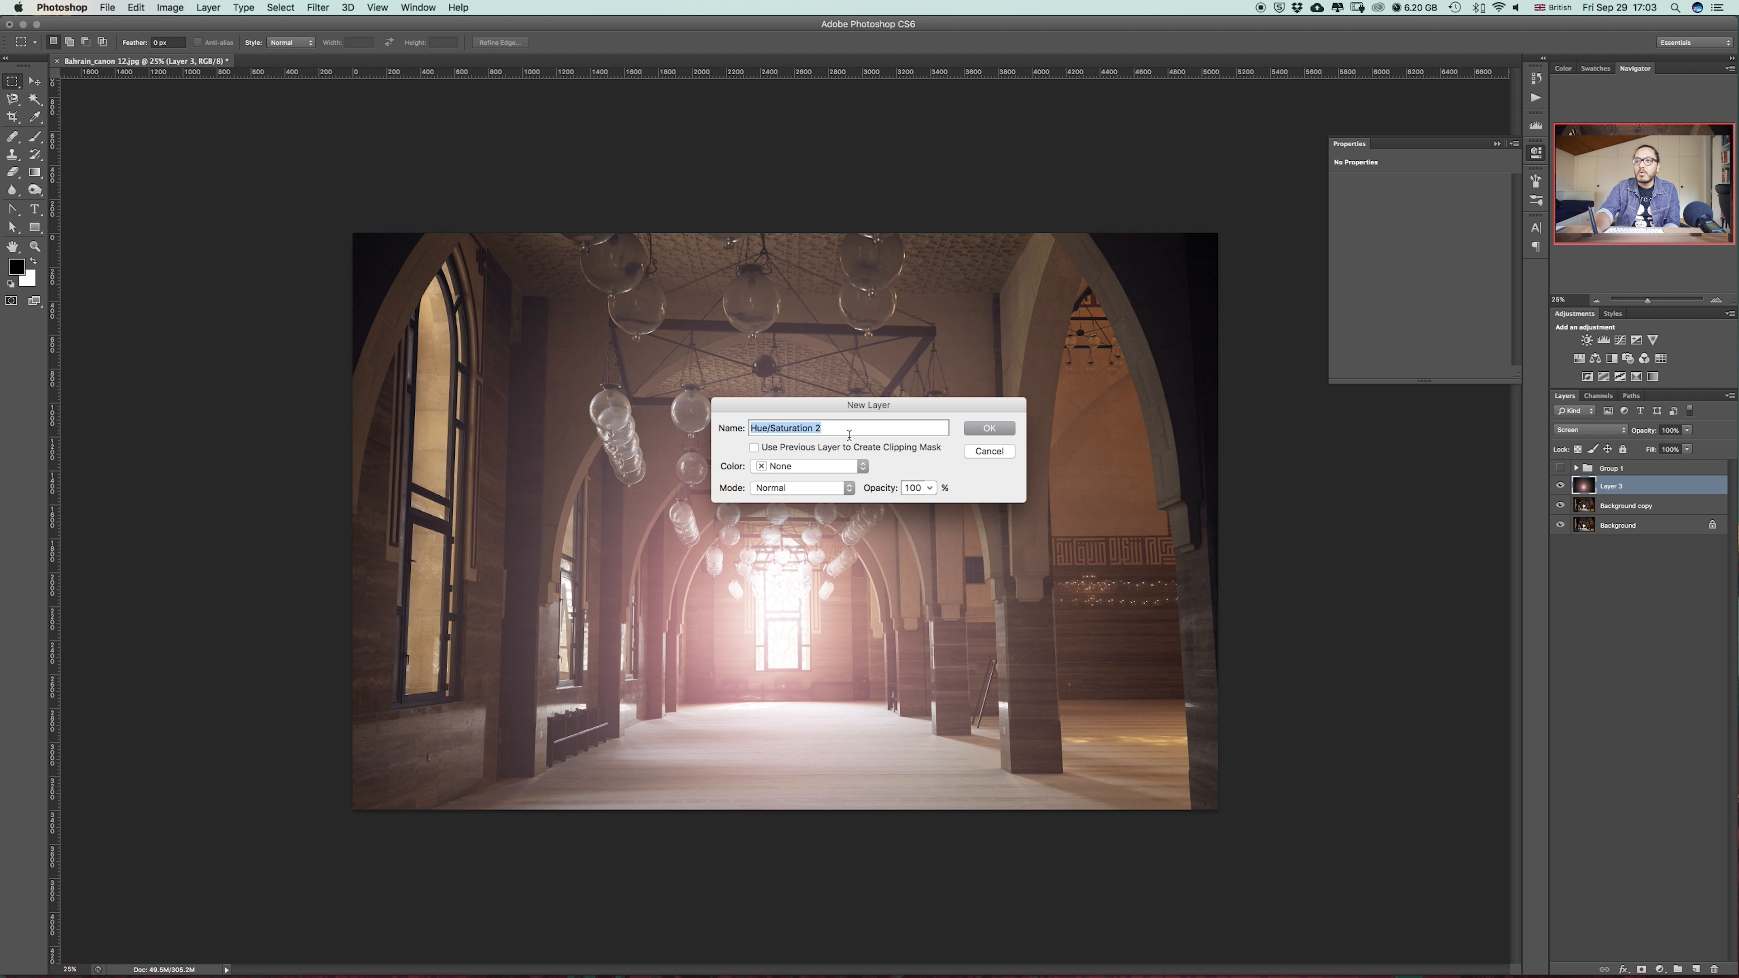
{"action": "left_click_drag", "start_coordinate": [867, 405], "coordinate": [871, 409]}
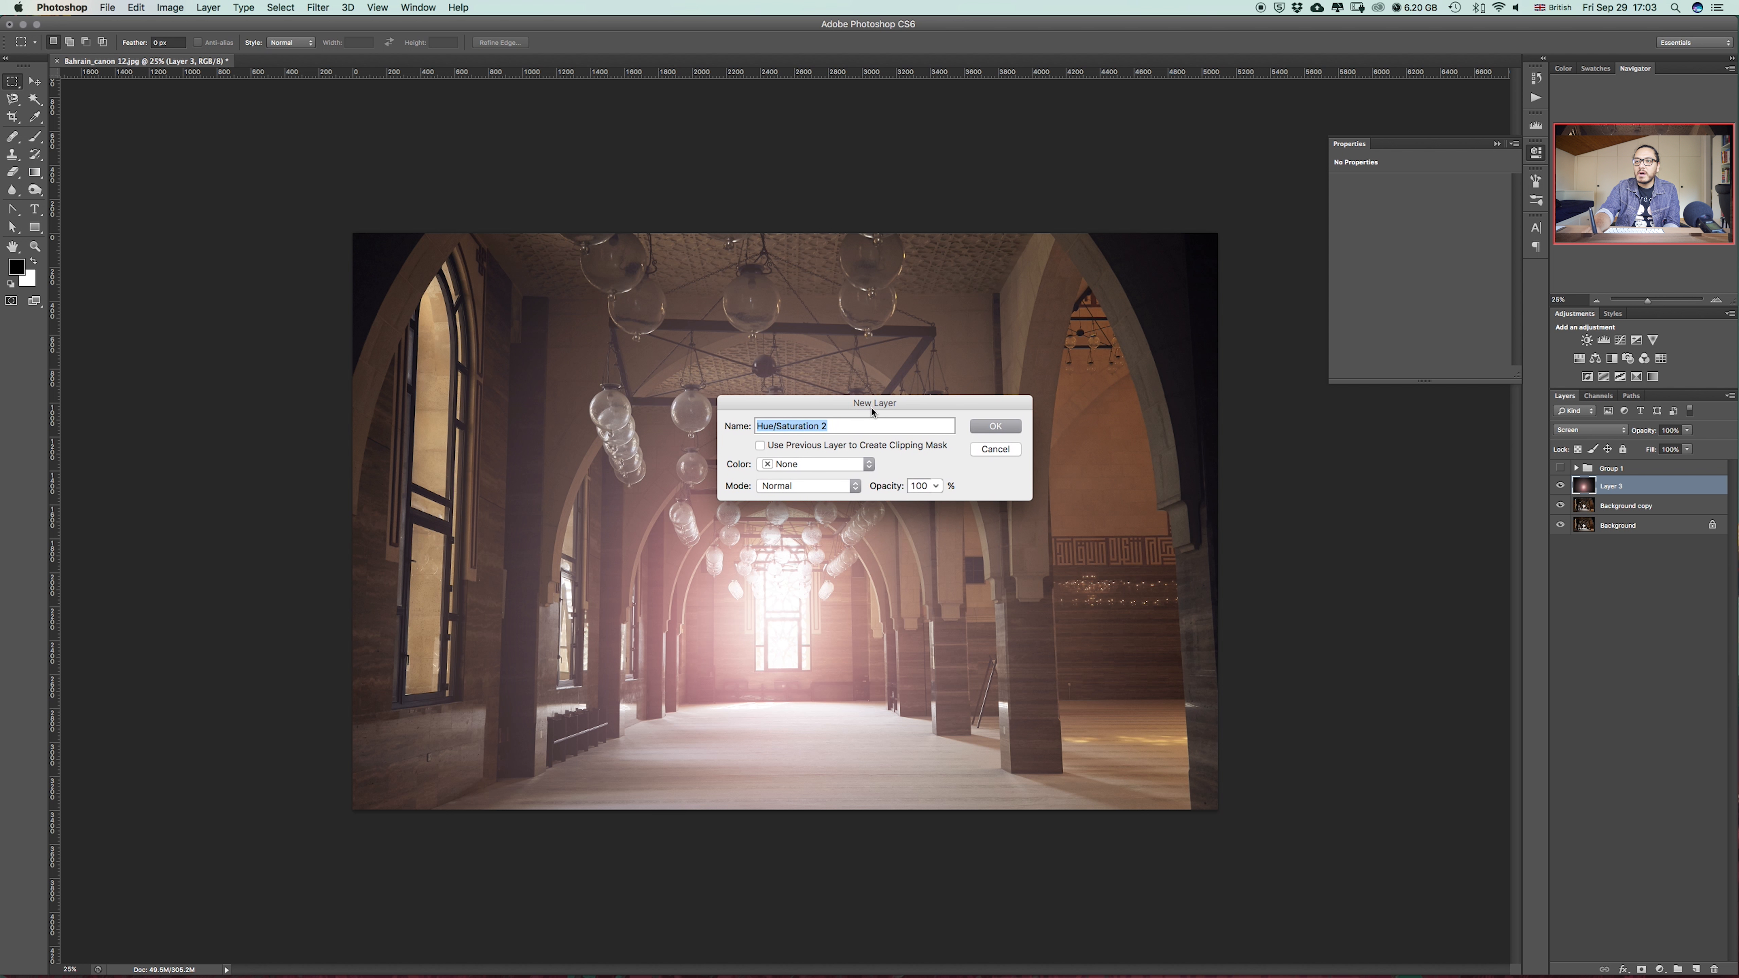
{"action": "left_click", "coordinate": [760, 446]}
{"action": "left_click", "coordinate": [995, 427]}
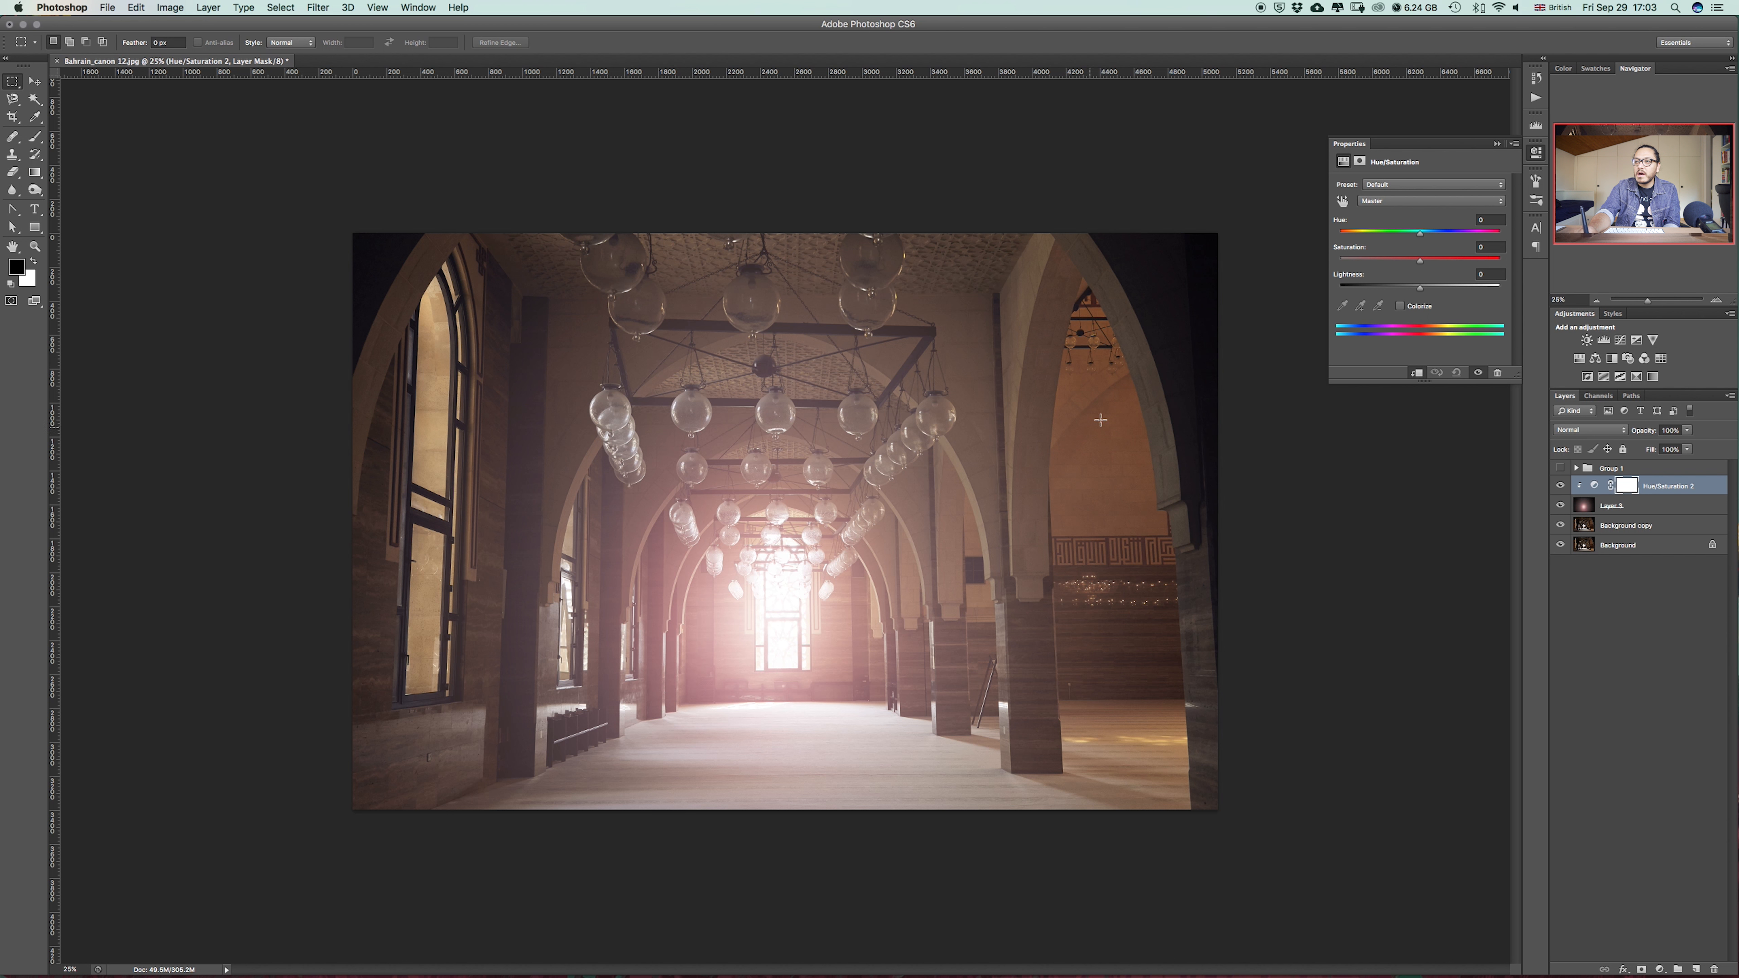
- Colorize the flare with a warm orange hue and compare the image with and without the Hue/Saturation adjustment
{"action": "left_click", "coordinate": [1400, 307]}
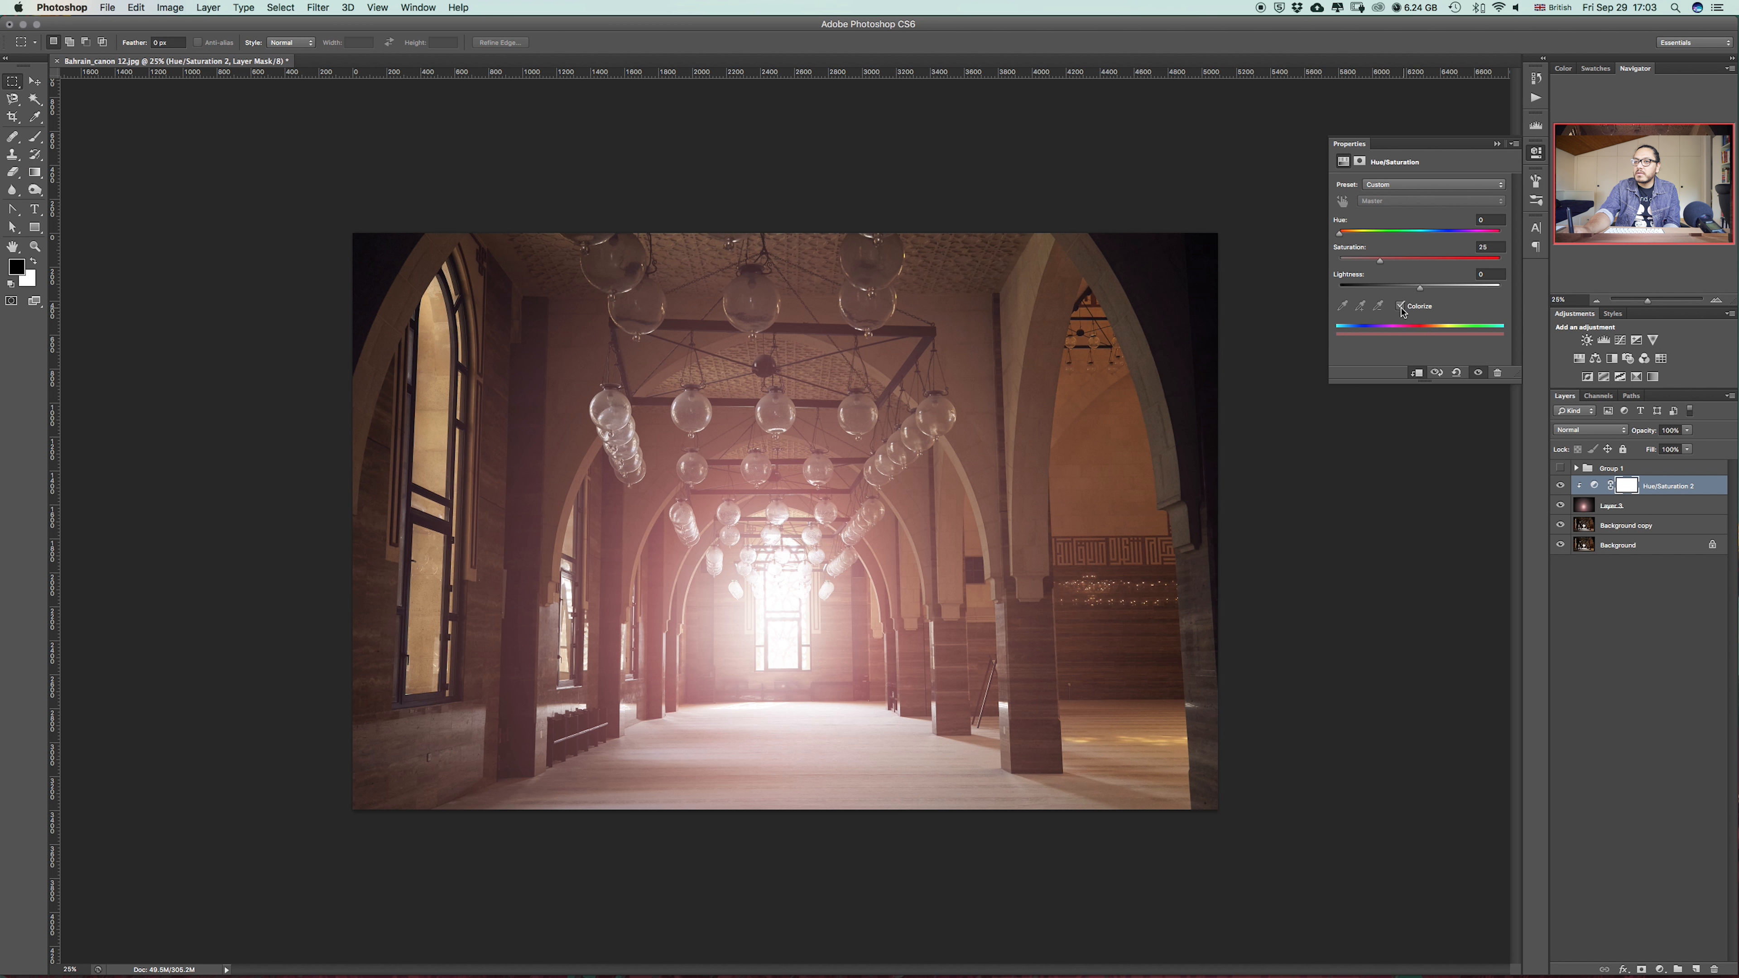
{"action": "mouse_move", "coordinate": [1341, 234]}
{"action": "left_mouse_down"}
{"action": "mouse_move", "coordinate": [1517, 249]}
{"action": "mouse_move", "coordinate": [1342, 235]}
{"action": "left_mouse_up"}
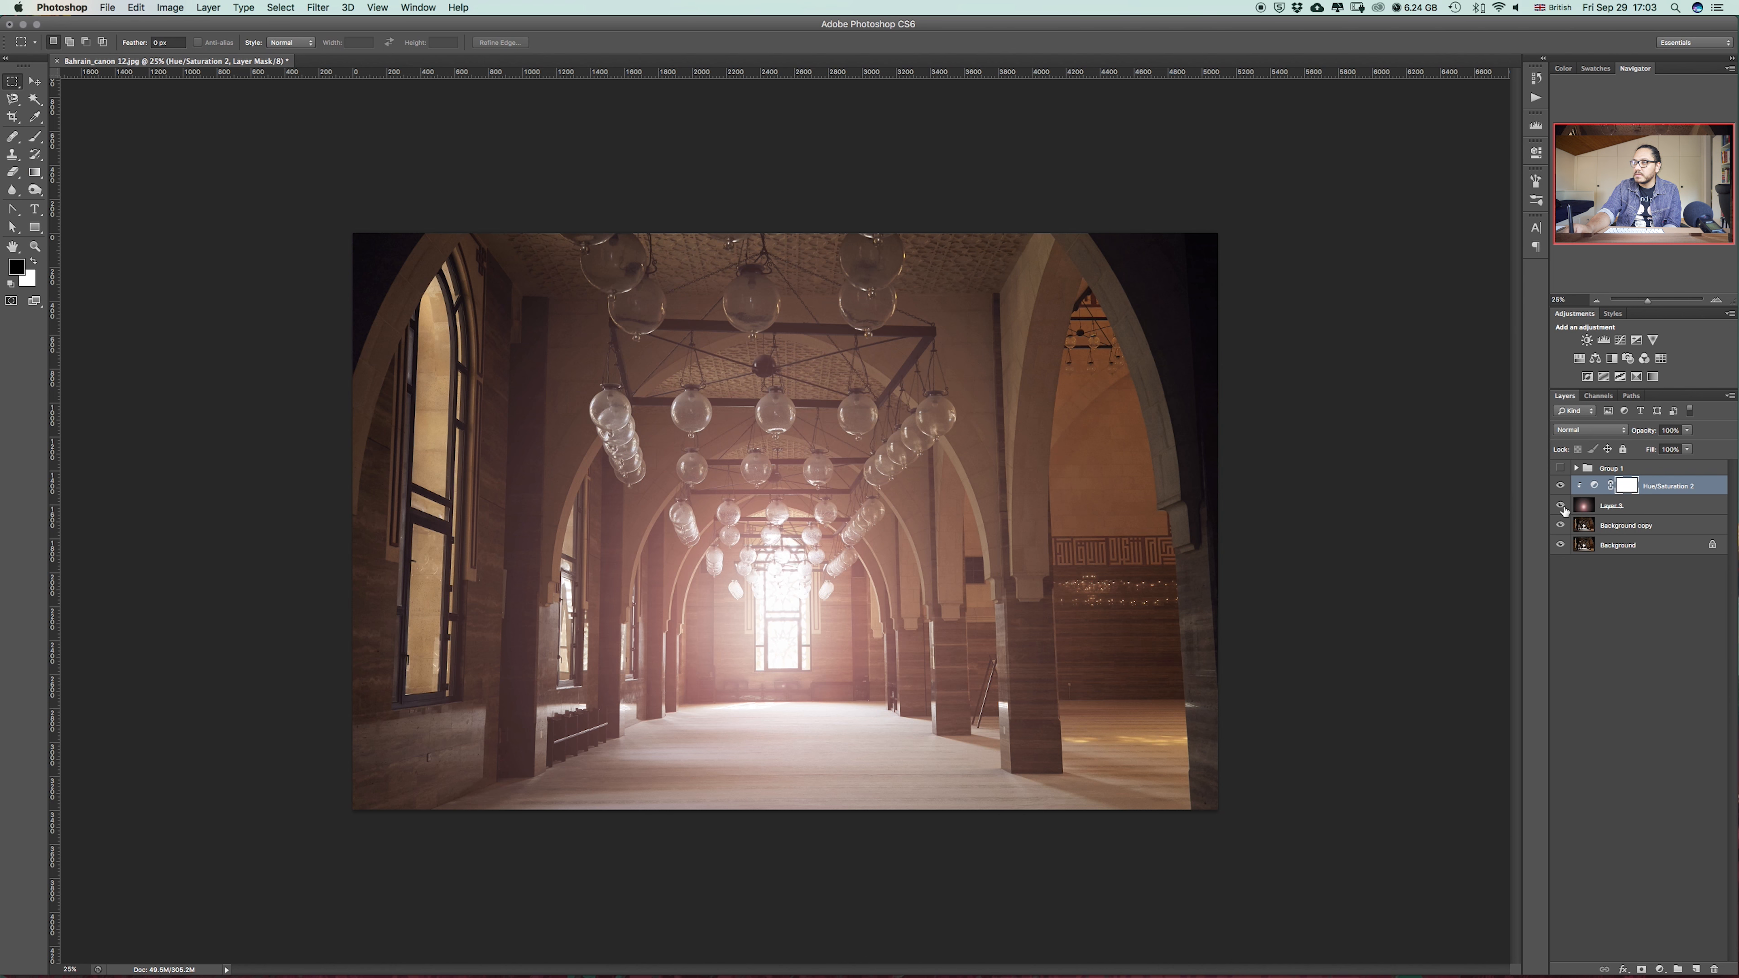
{"action": "left_click", "coordinate": [1561, 485]}
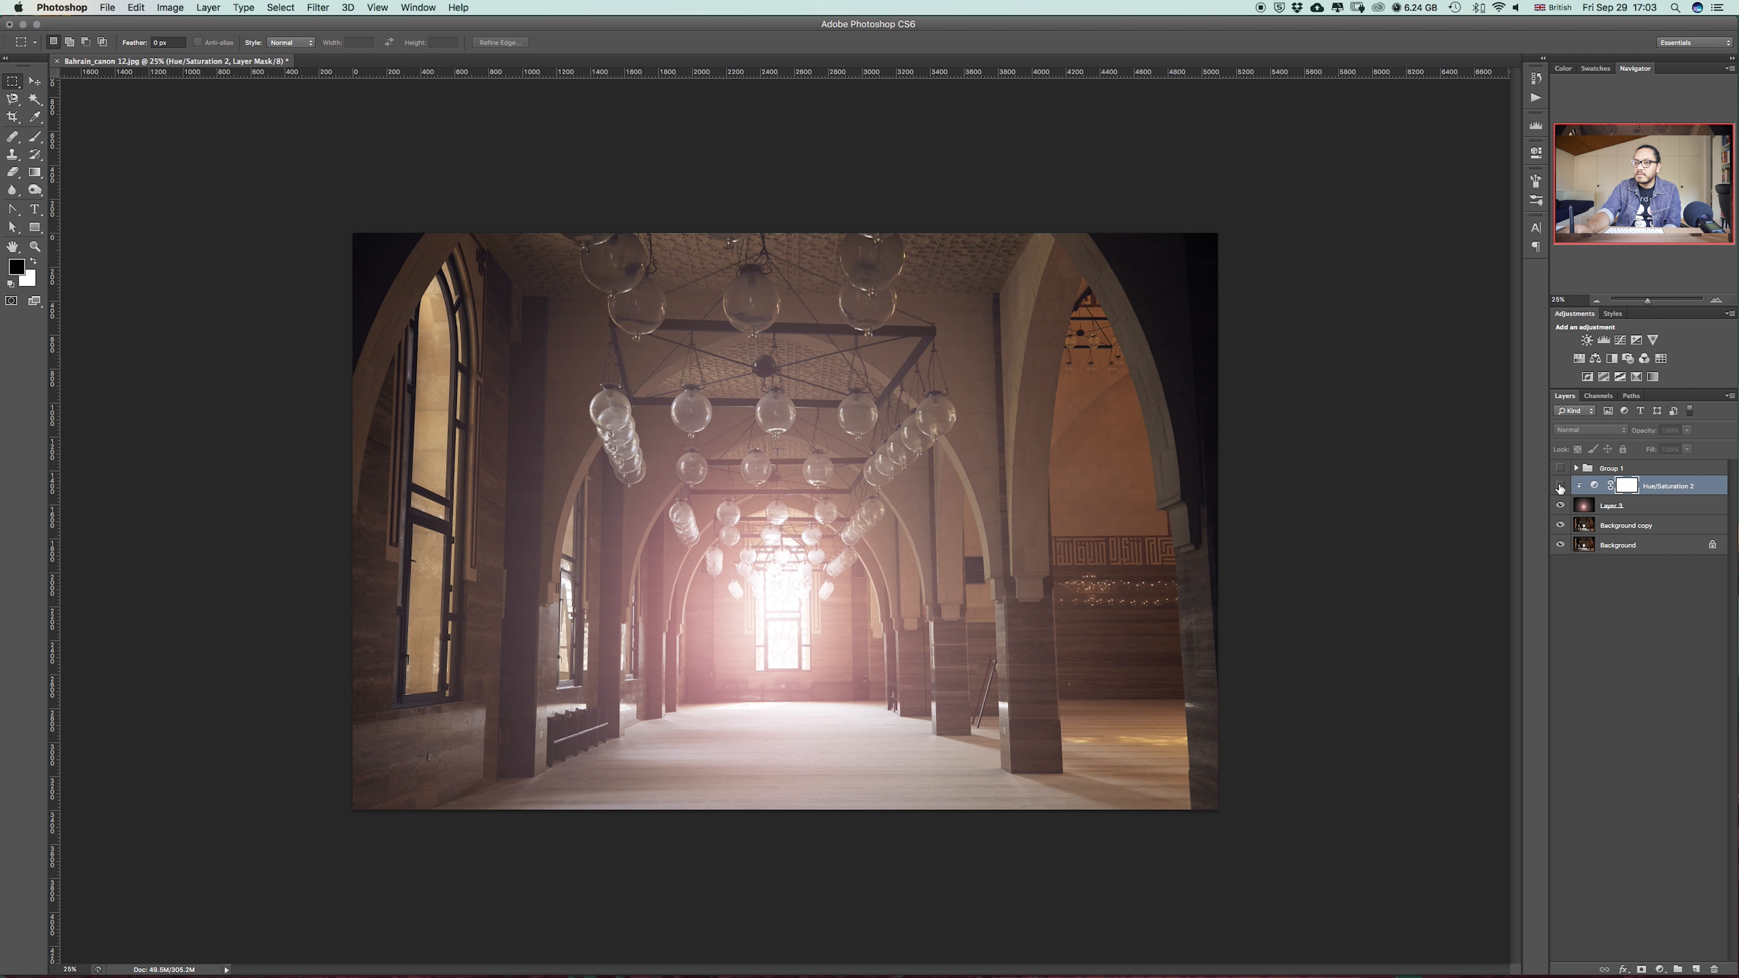
{"action": "left_click", "coordinate": [1560, 486]}
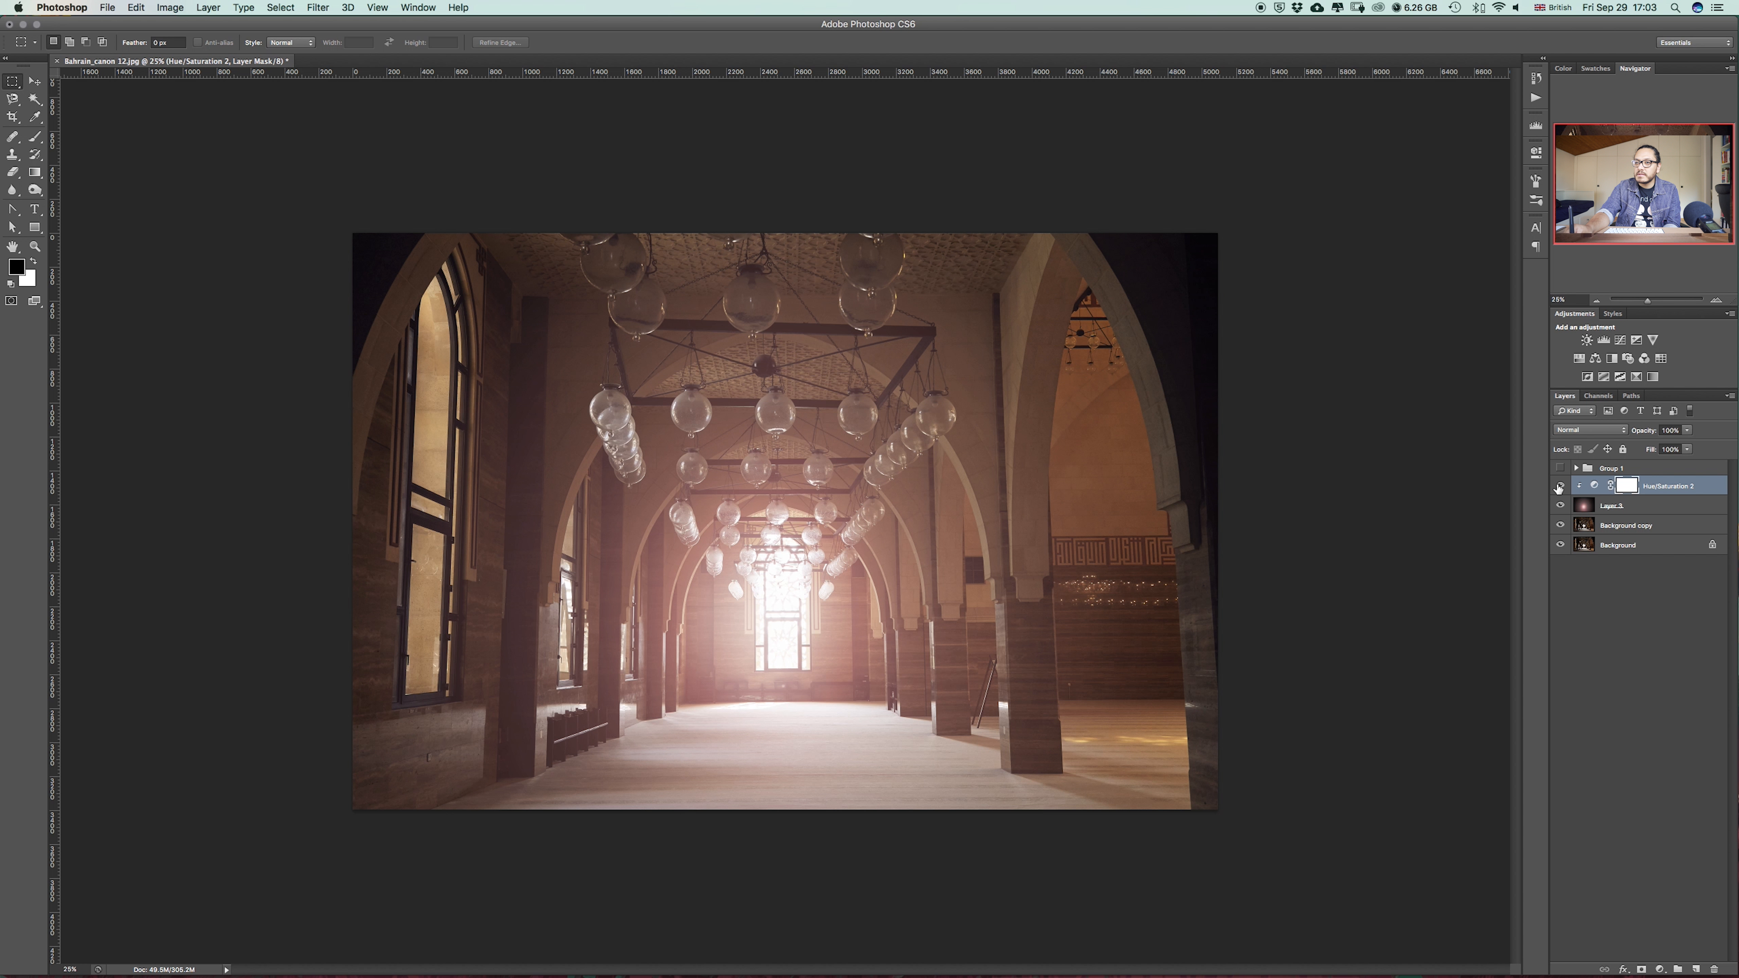
- Lower the flare layer's opacity to 70% and compare the edited image with the original background
{"action": "left_click", "coordinate": [1645, 515]}
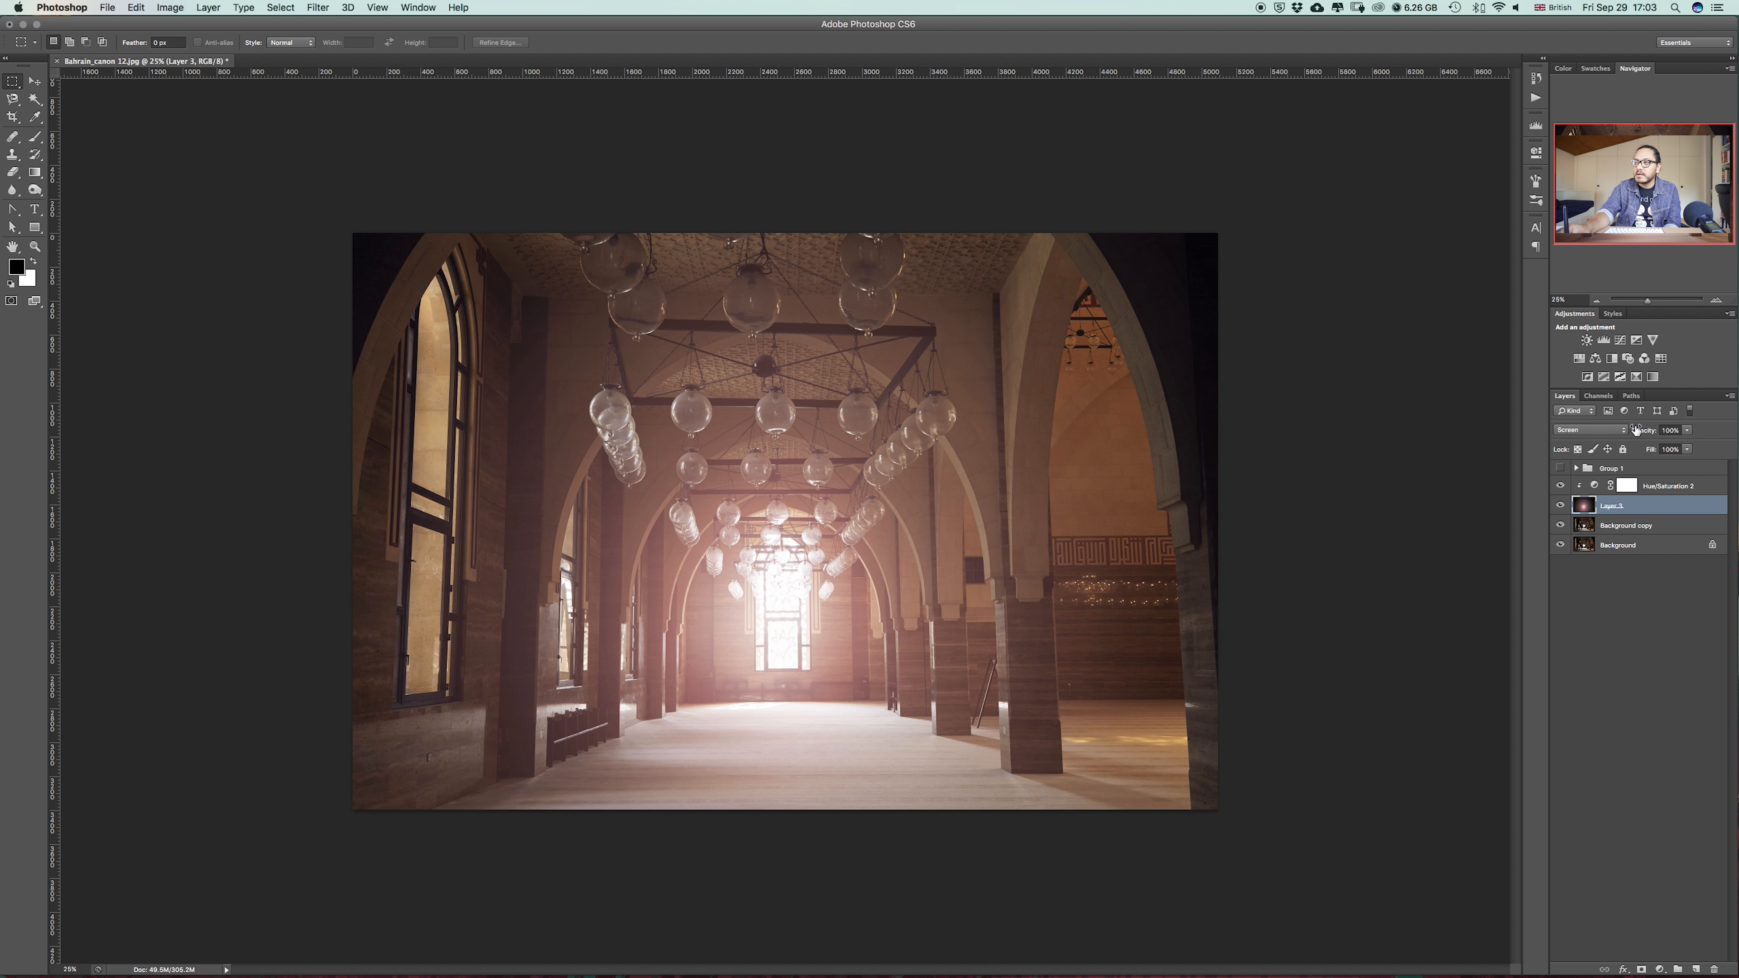
{"action": "left_click_drag", "start_coordinate": [1647, 429], "coordinate": [1643, 433]}
{"action": "left_click", "coordinate": [1560, 505]}
{"action": "left_click", "coordinate": [1560, 505]}
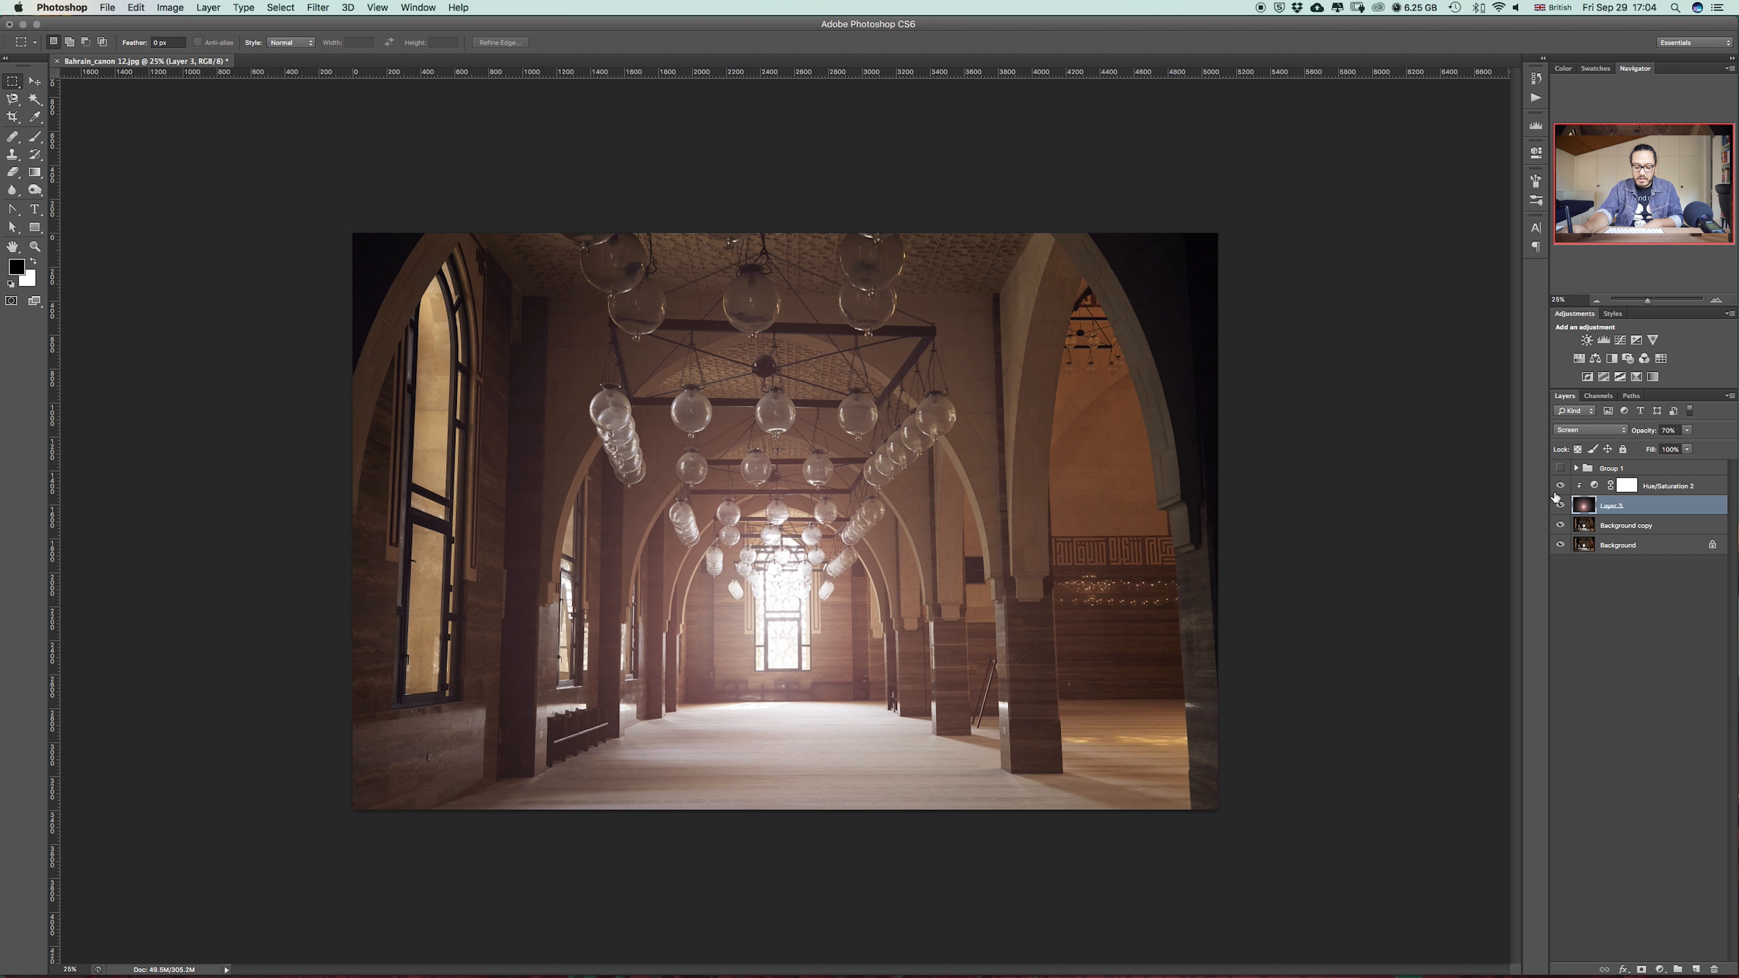
{"action": "left_click", "coordinate": [1561, 545], "text": "alt"}
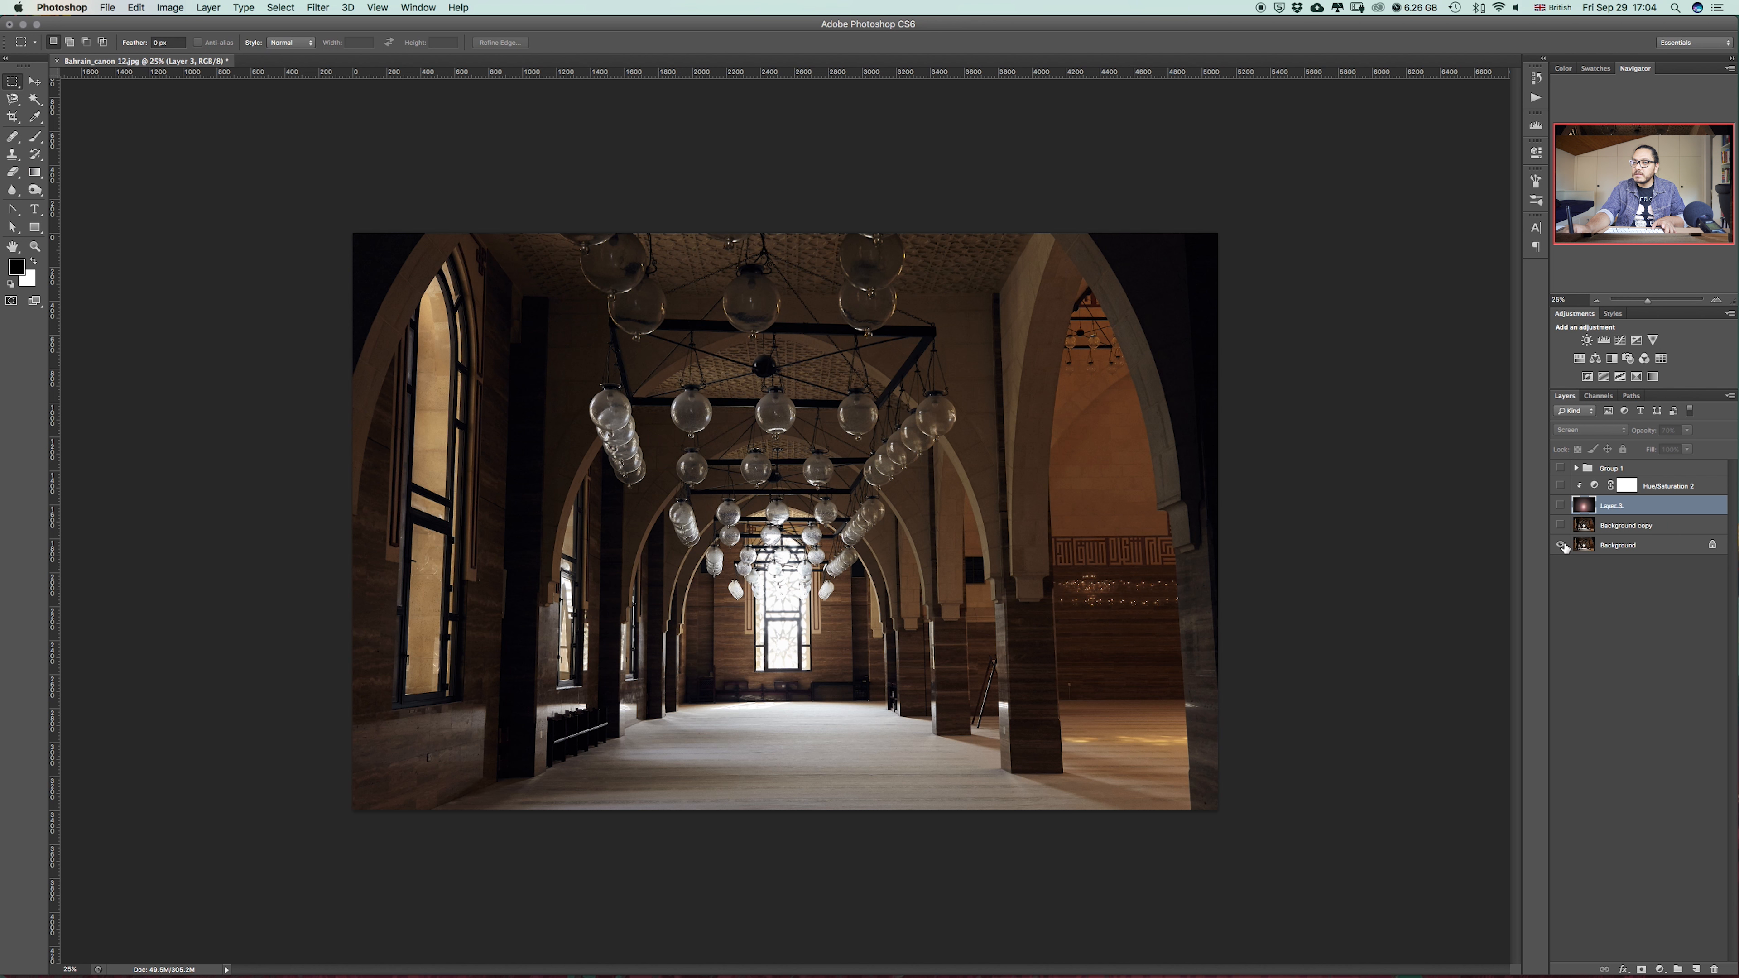
{"action": "left_click", "coordinate": [1560, 545], "text": "alt"}
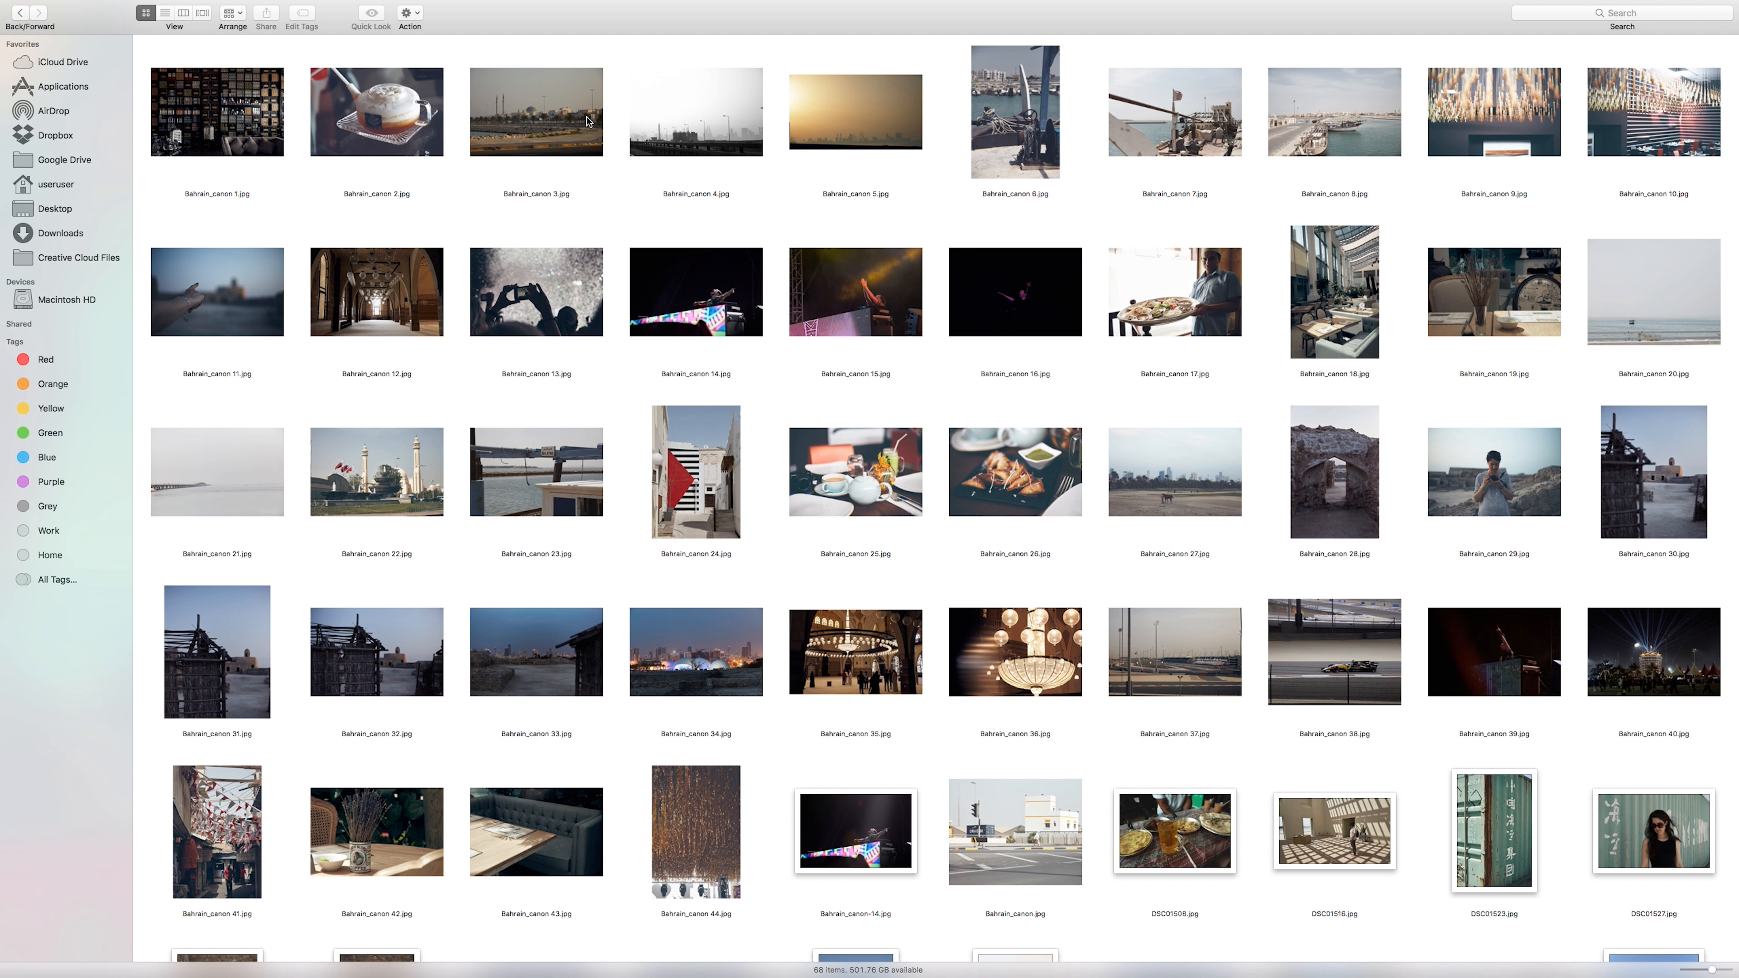
- Browse the photo folder in Finder and preview Bahrain_canon 5.jpg to examine its natural sun haze
{"action": "scroll", "coordinate": [730, 216], "scroll_direction": "down", "scroll_amount": 2}
{"action": "scroll", "coordinate": [730, 216], "scroll_direction": "up", "scroll_amount": 2}
{"action": "left_click", "coordinate": [886, 128]}
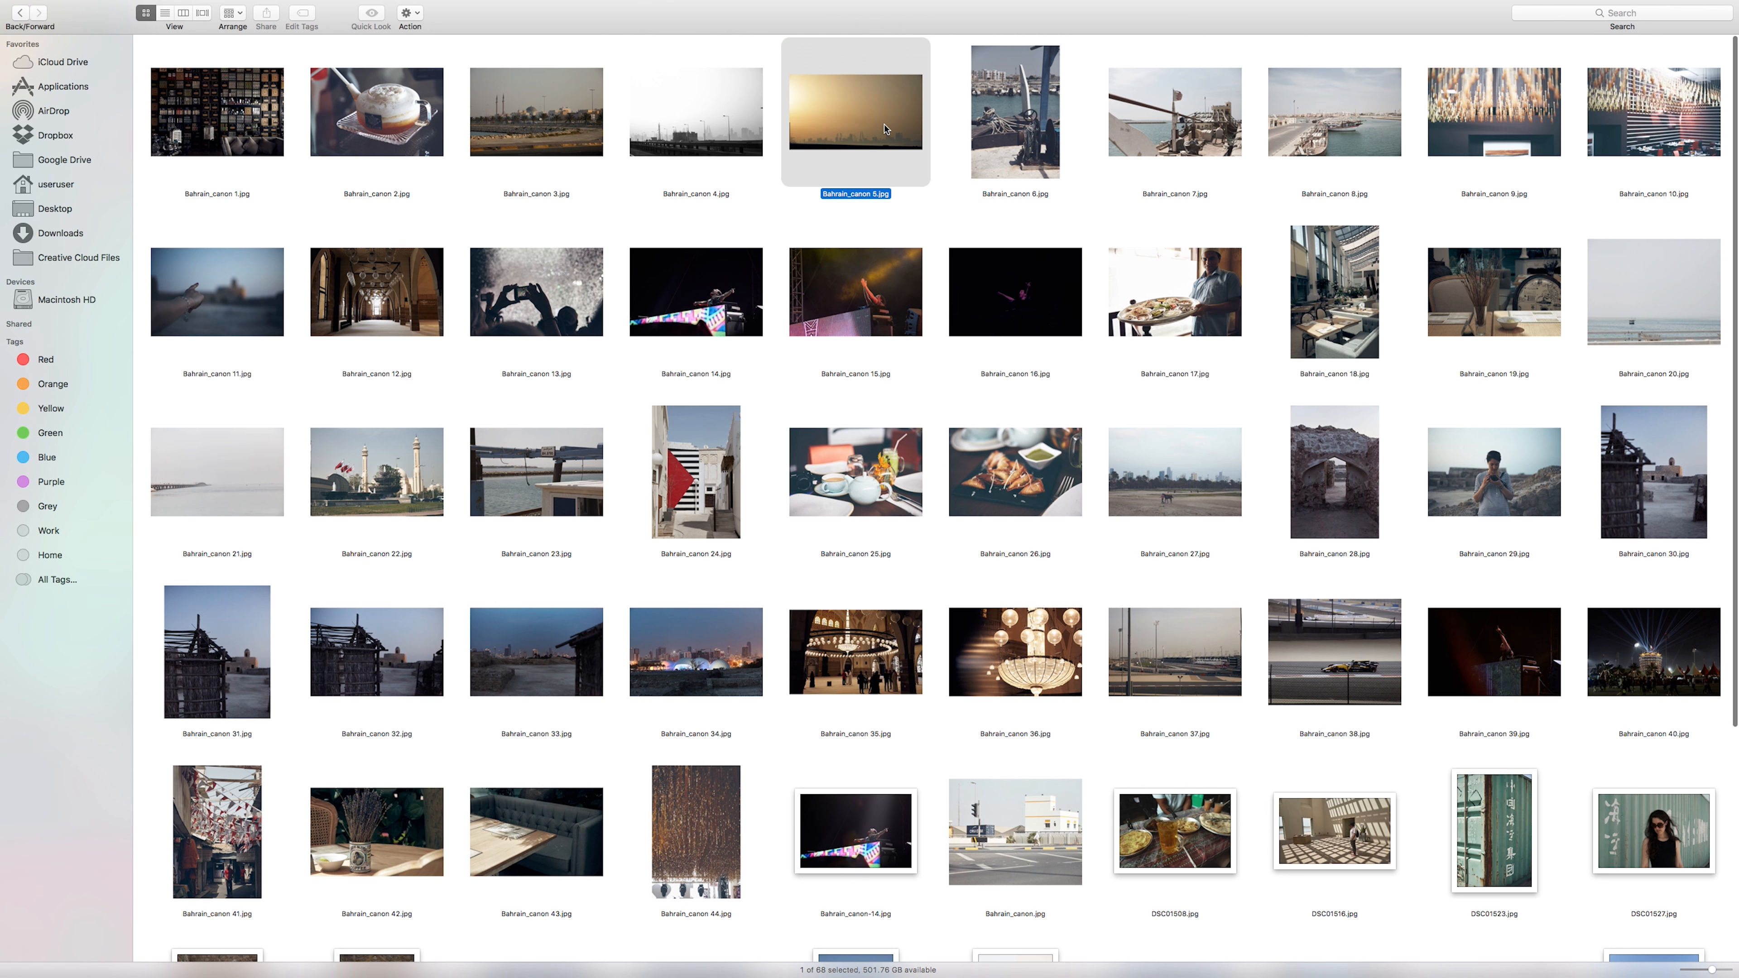
{"action": "key", "text": "space"}
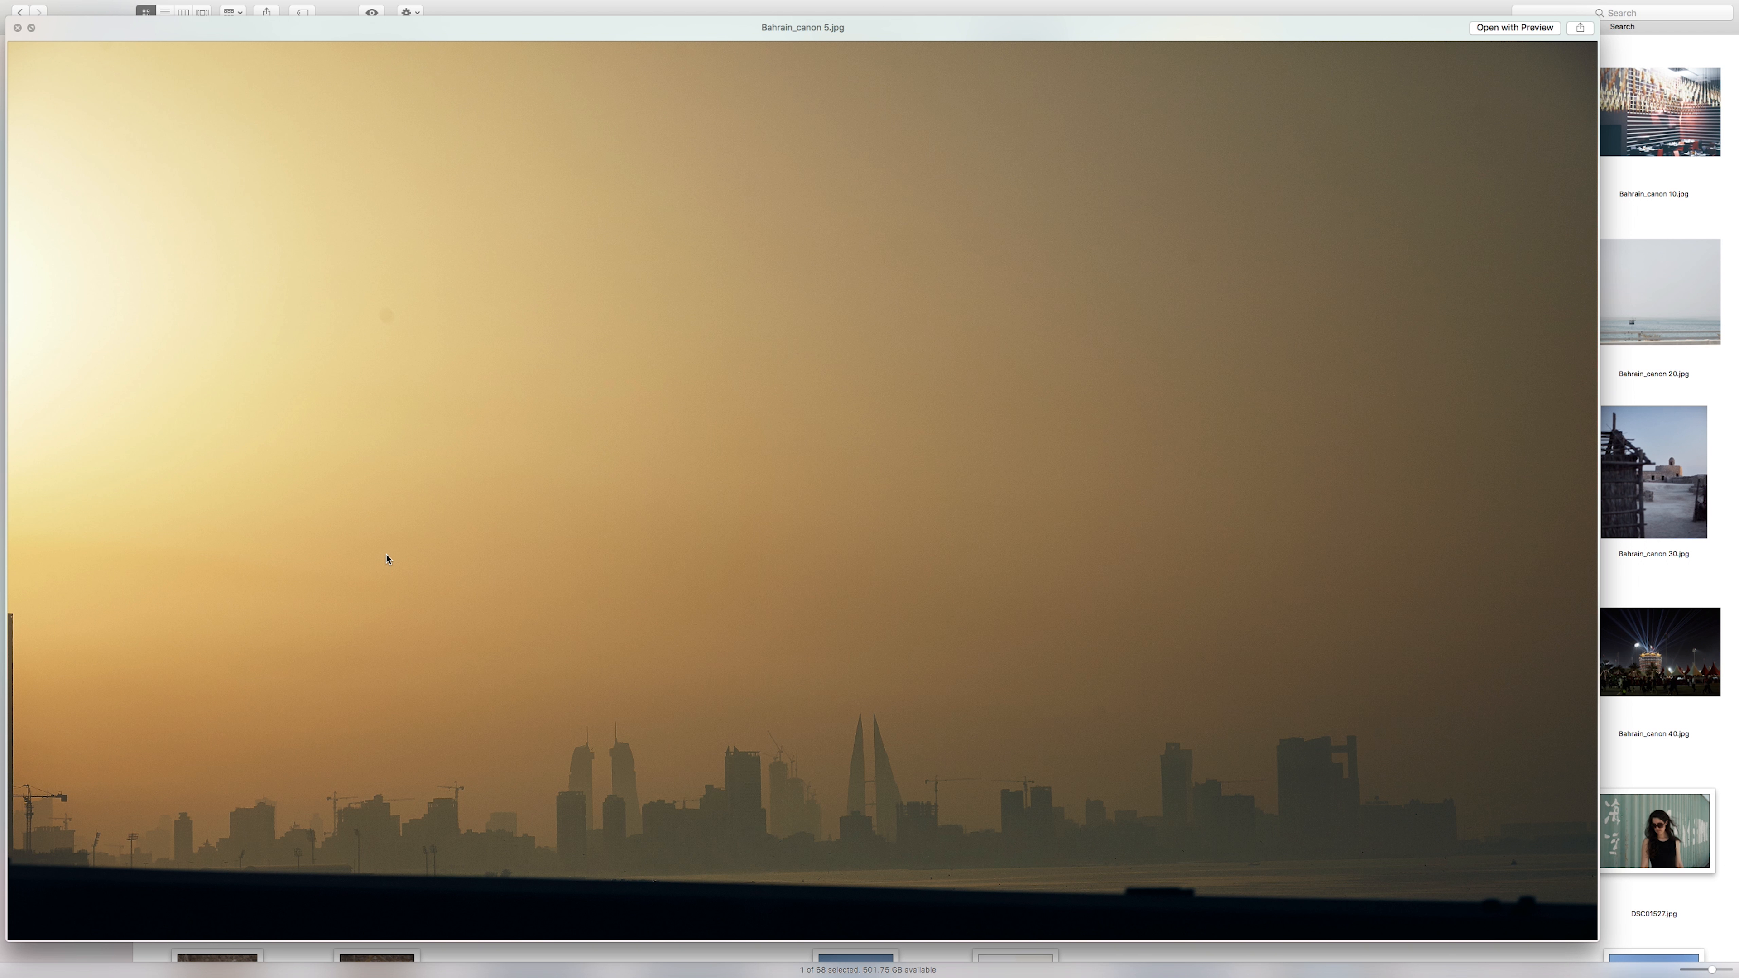
{"action": "key", "text": "space"}
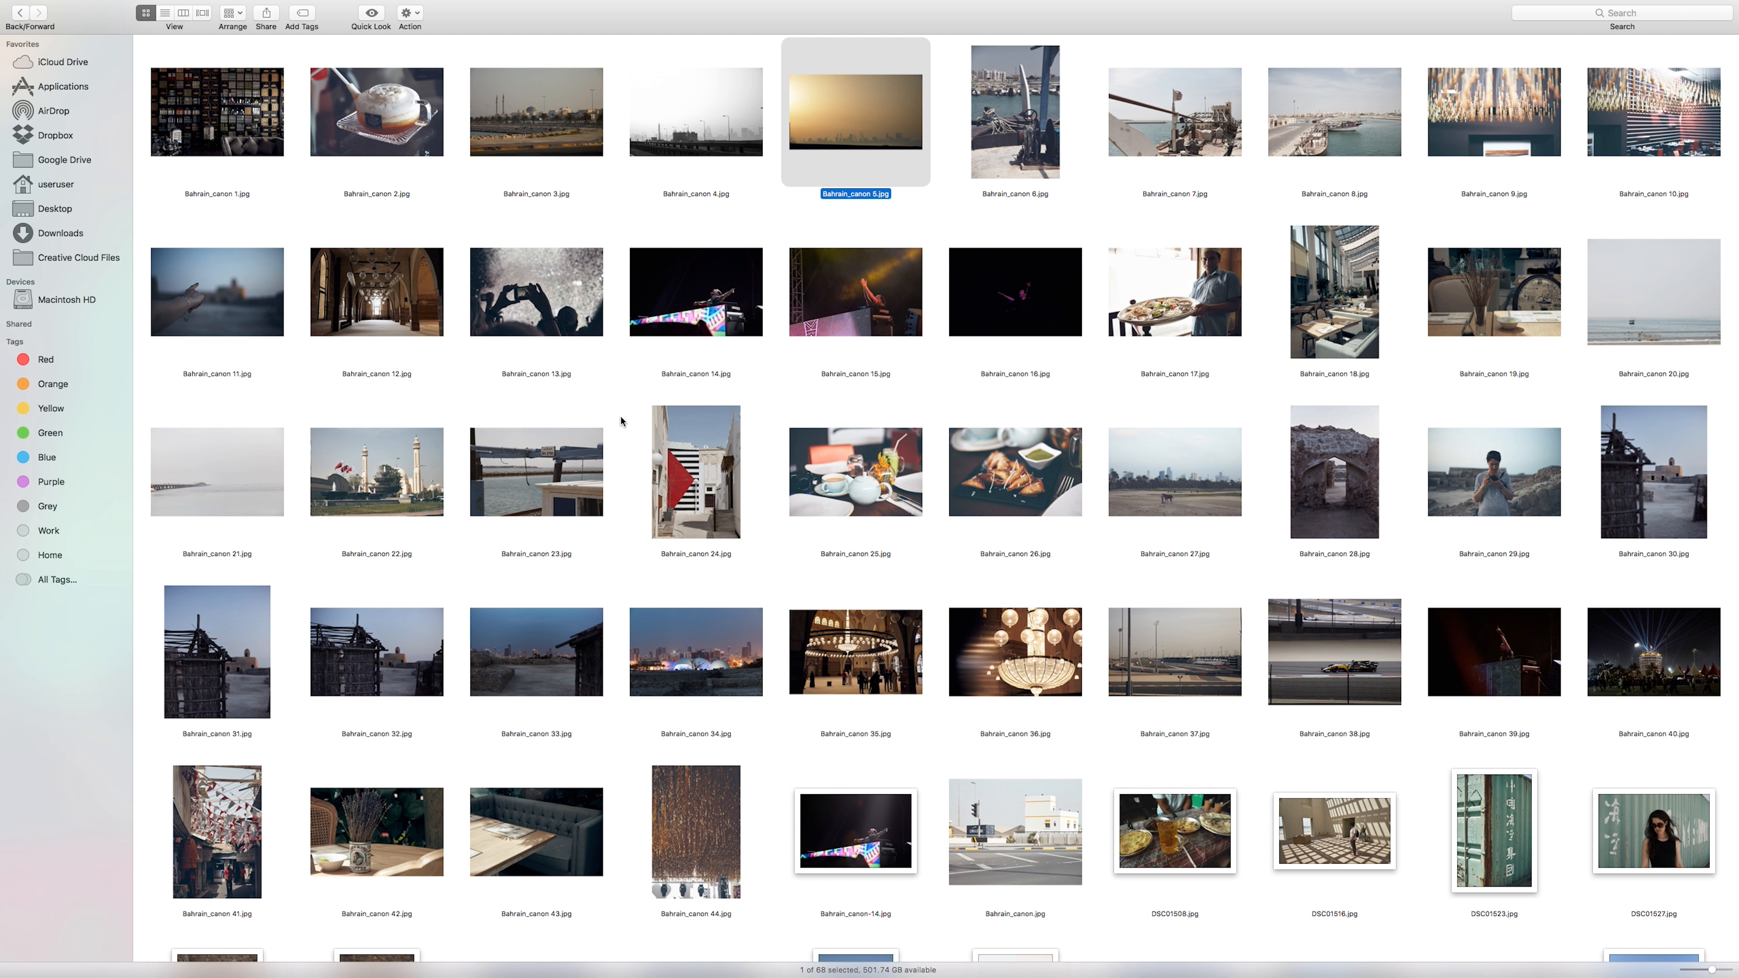
- Preview Bahrain_canon 33.jpg to examine the light in the dusk skyline photo
{"action": "left_click", "coordinate": [558, 659]}
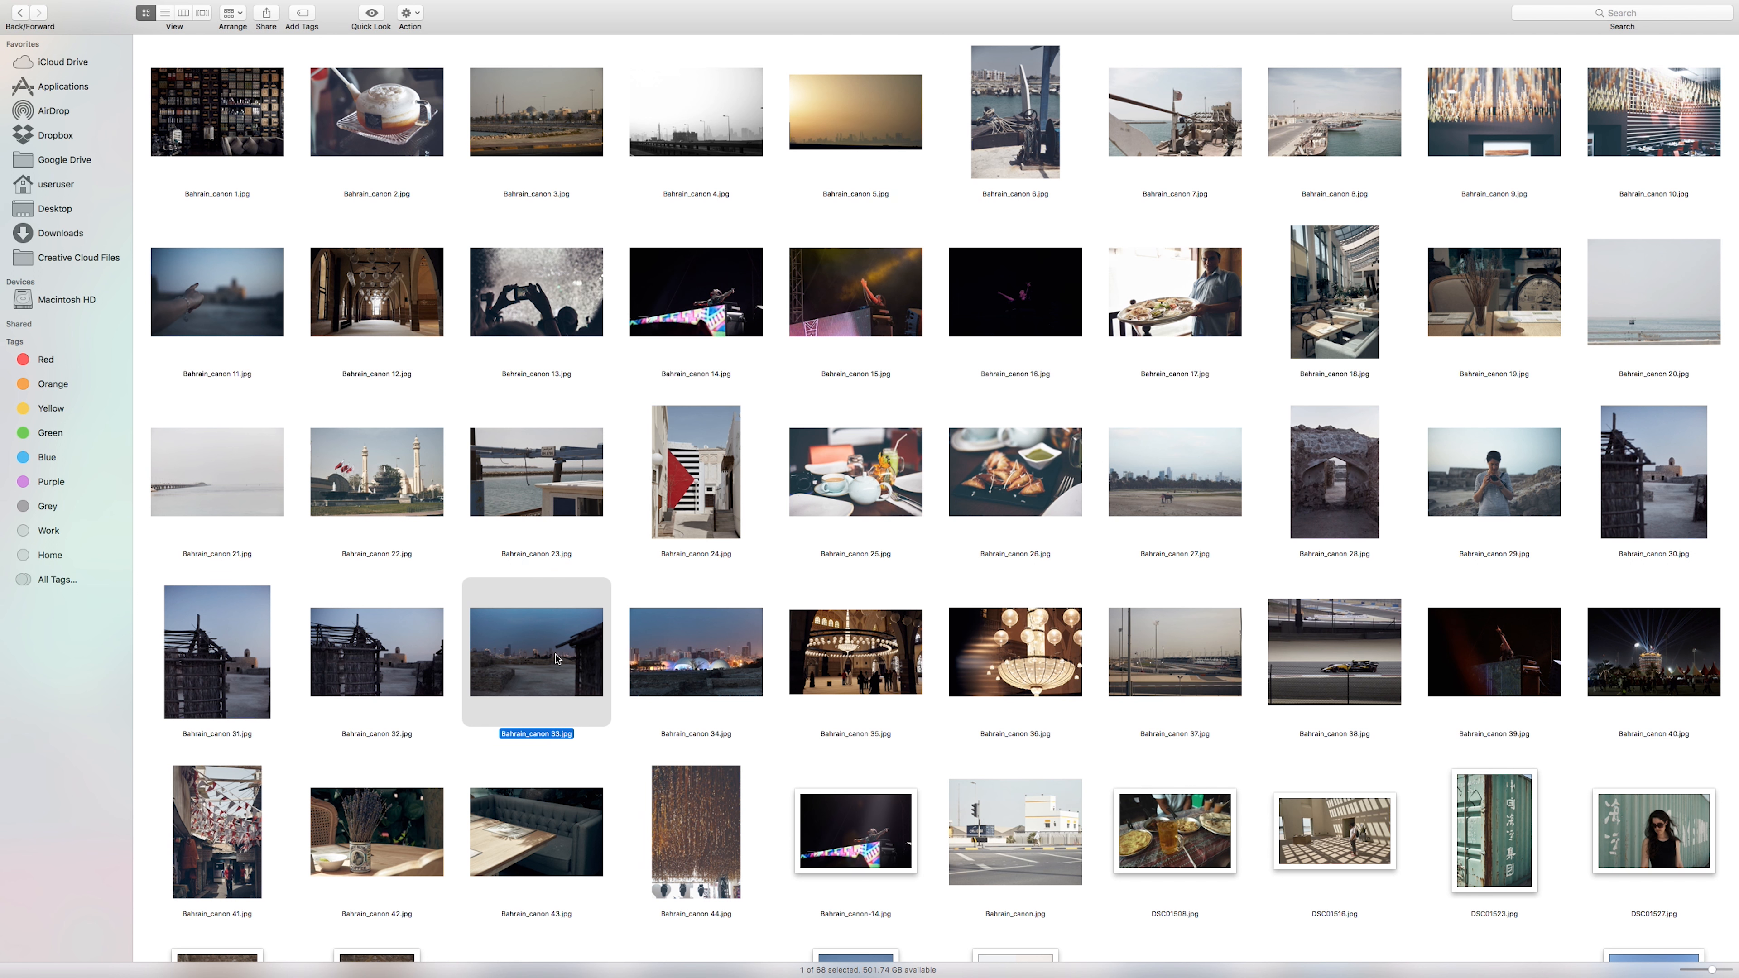
{"action": "key", "text": "space"}
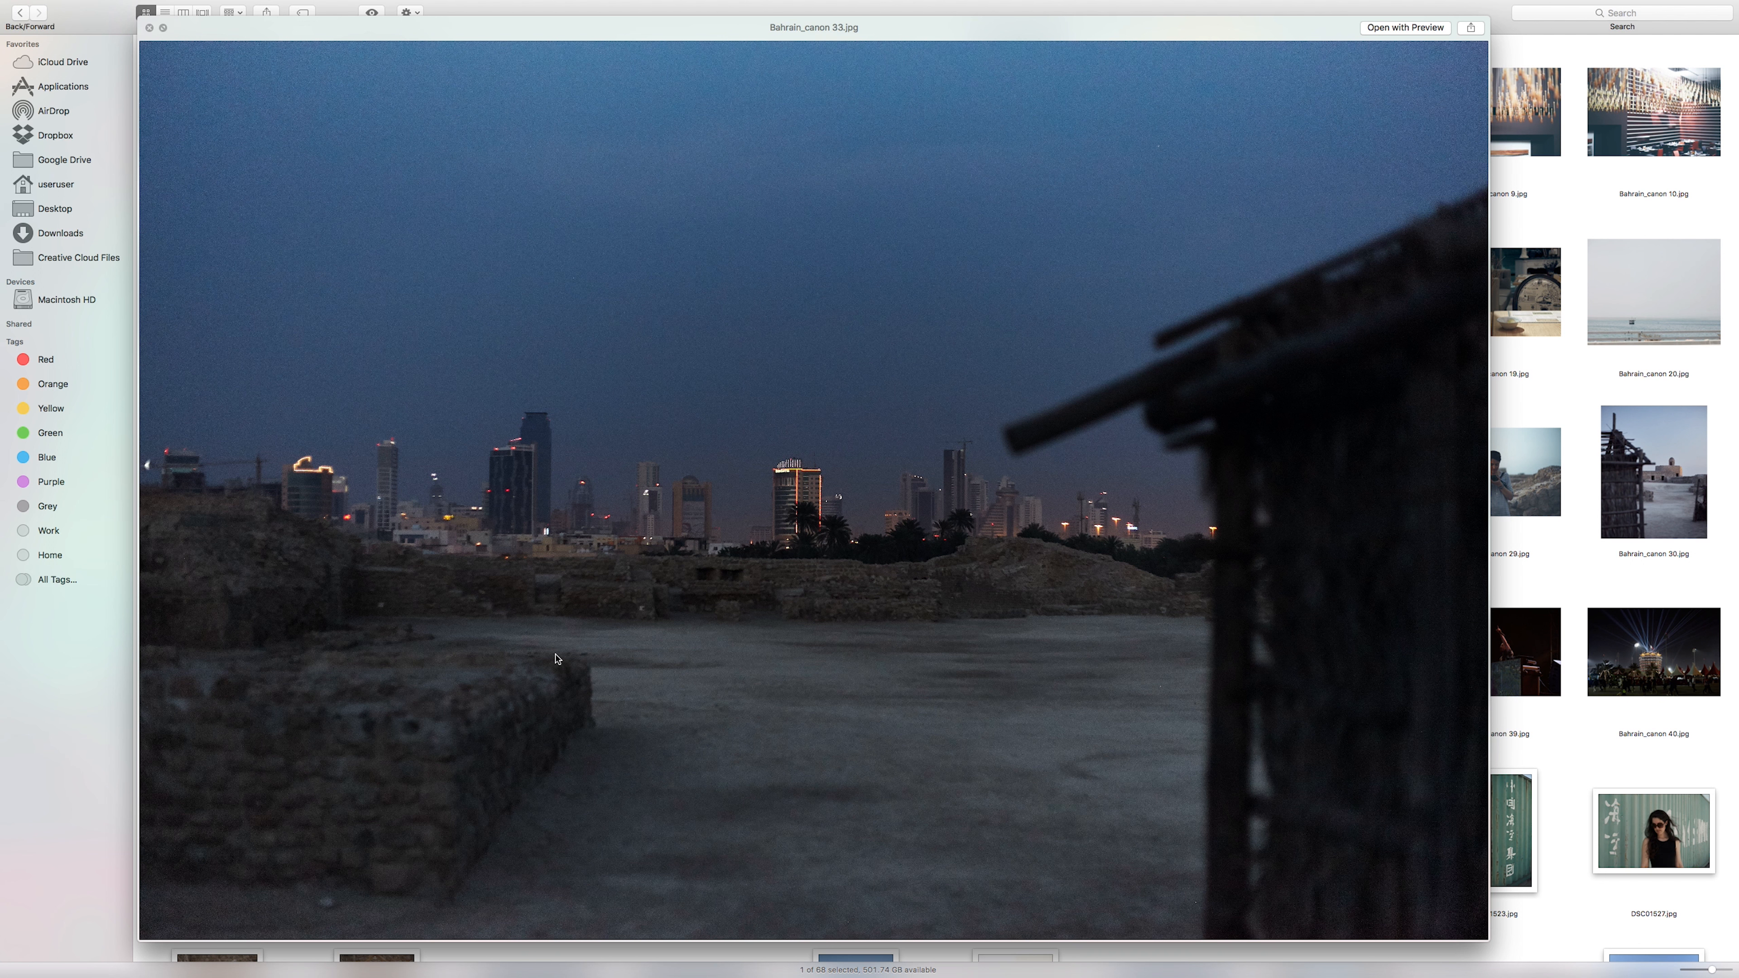
{"action": "key", "text": "space"}
- Find DSC01565.jpg further down the photo folder and preview it to examine its backlight
{"action": "scroll", "coordinate": [1025, 788], "scroll_direction": "down", "scroll_amount": 2}
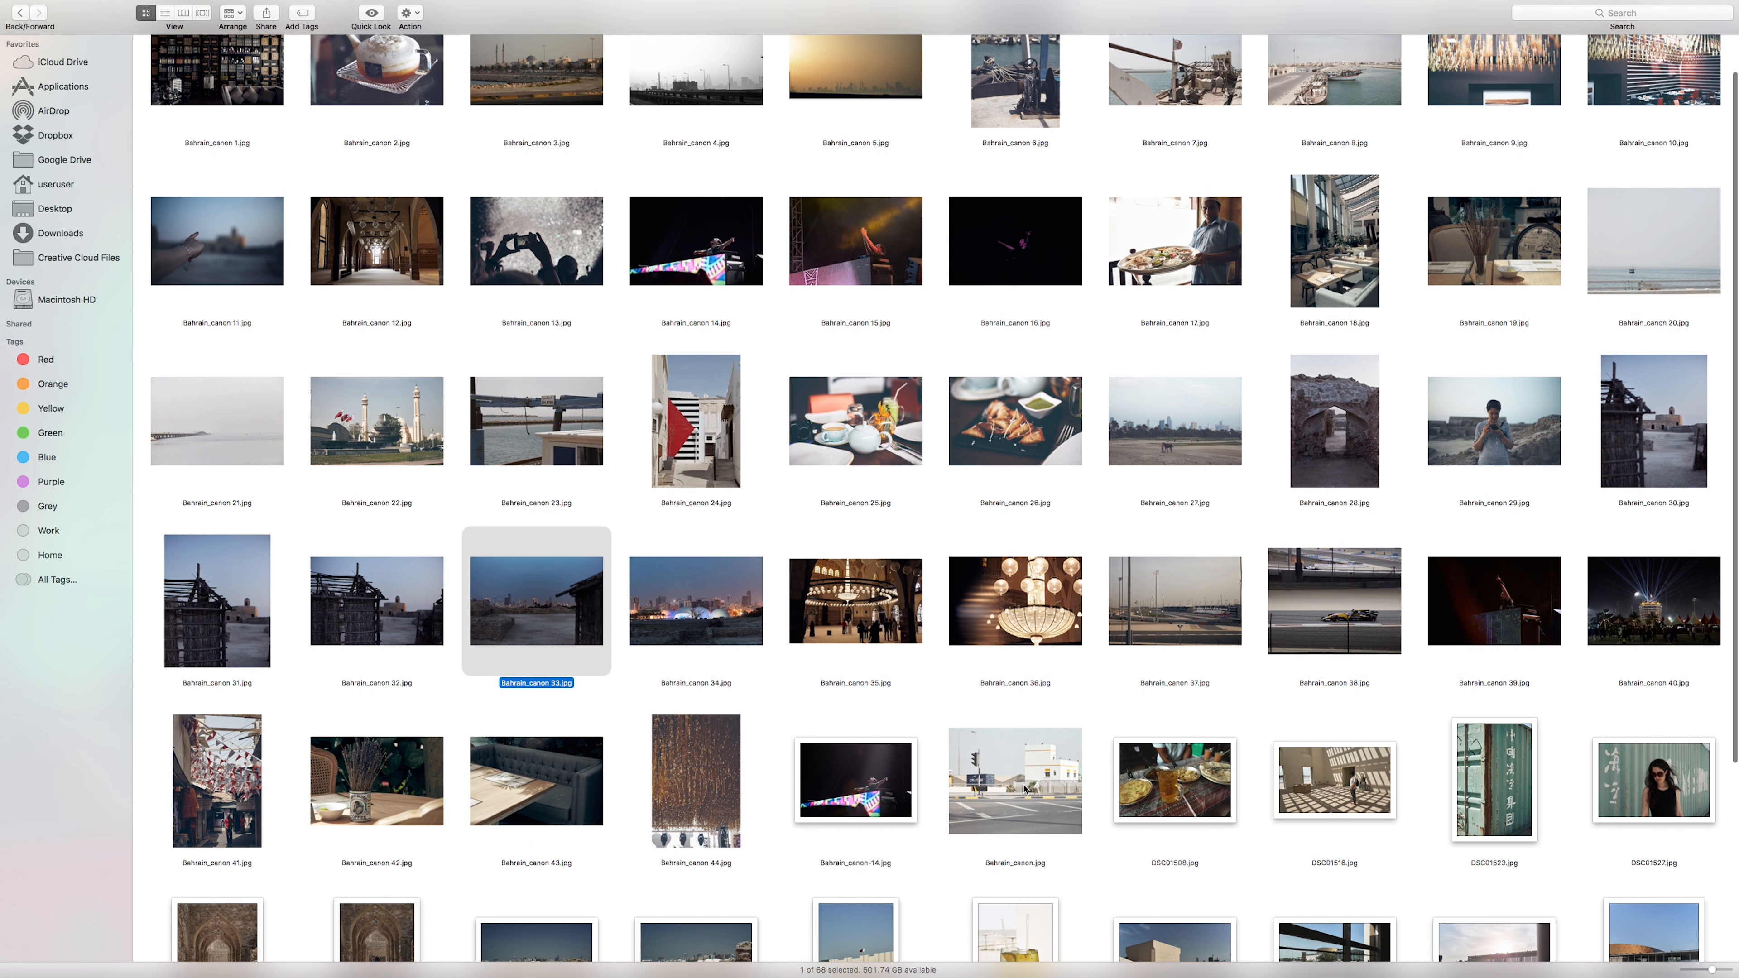
{"action": "scroll", "coordinate": [1025, 787], "scroll_direction": "down", "scroll_amount": 8}
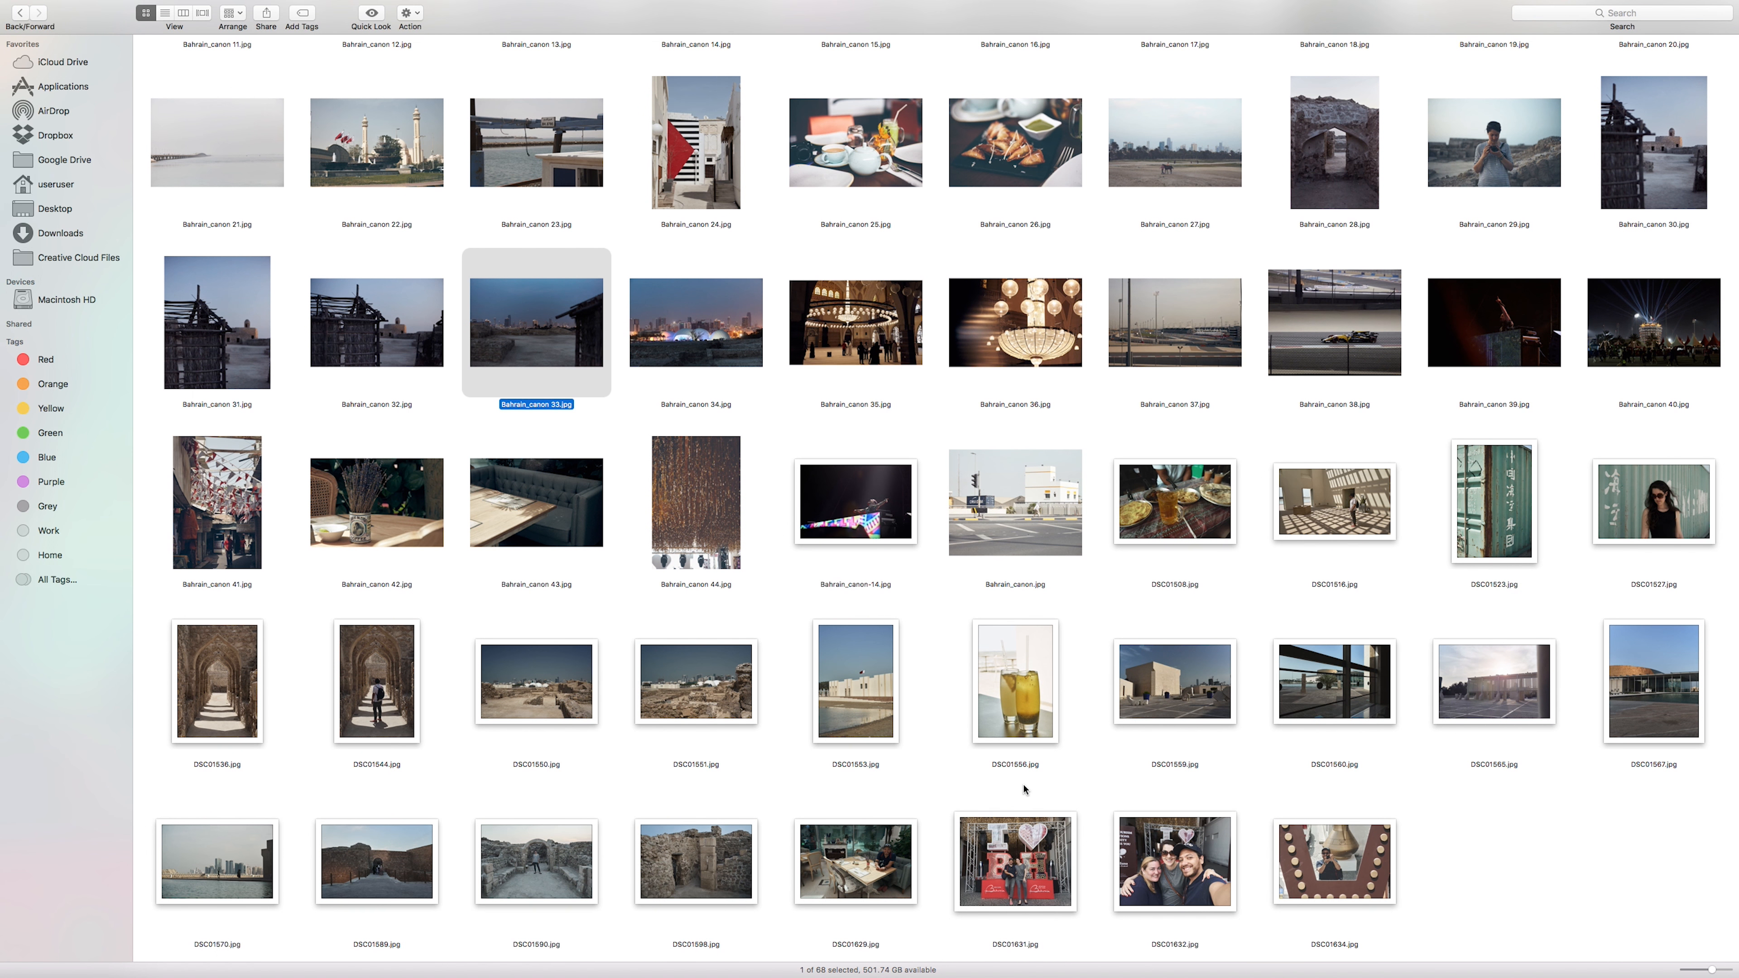
{"action": "left_click", "coordinate": [1521, 686]}
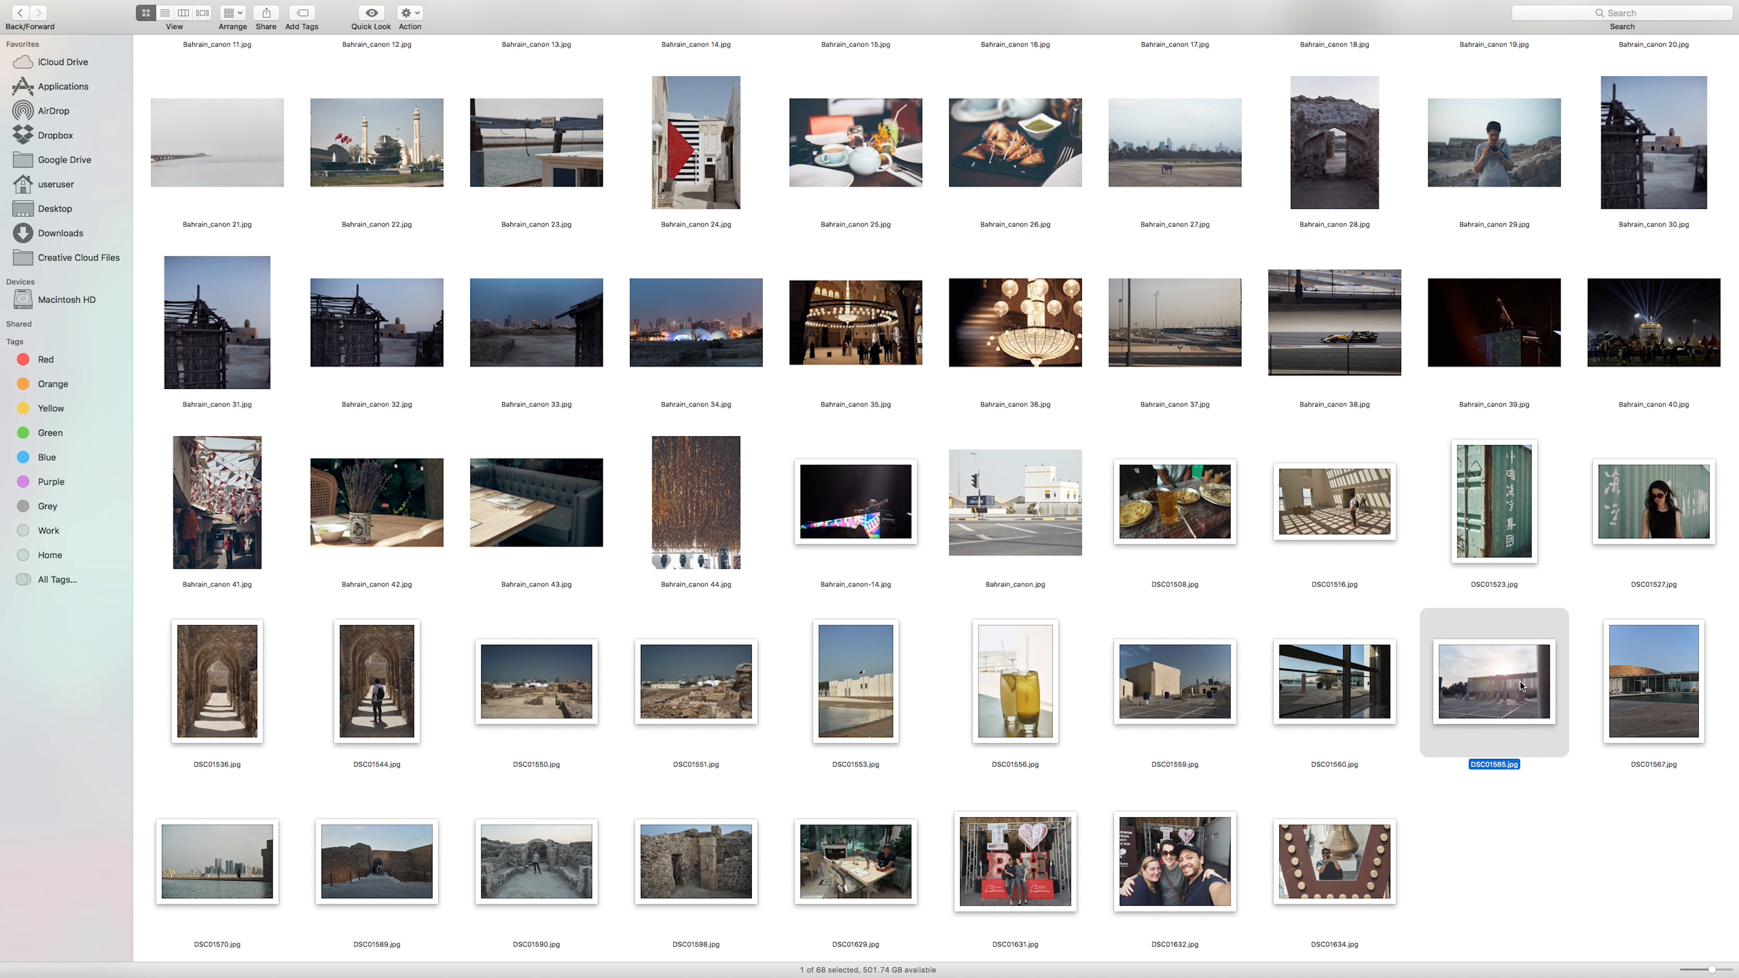
{"action": "key", "text": "space"}
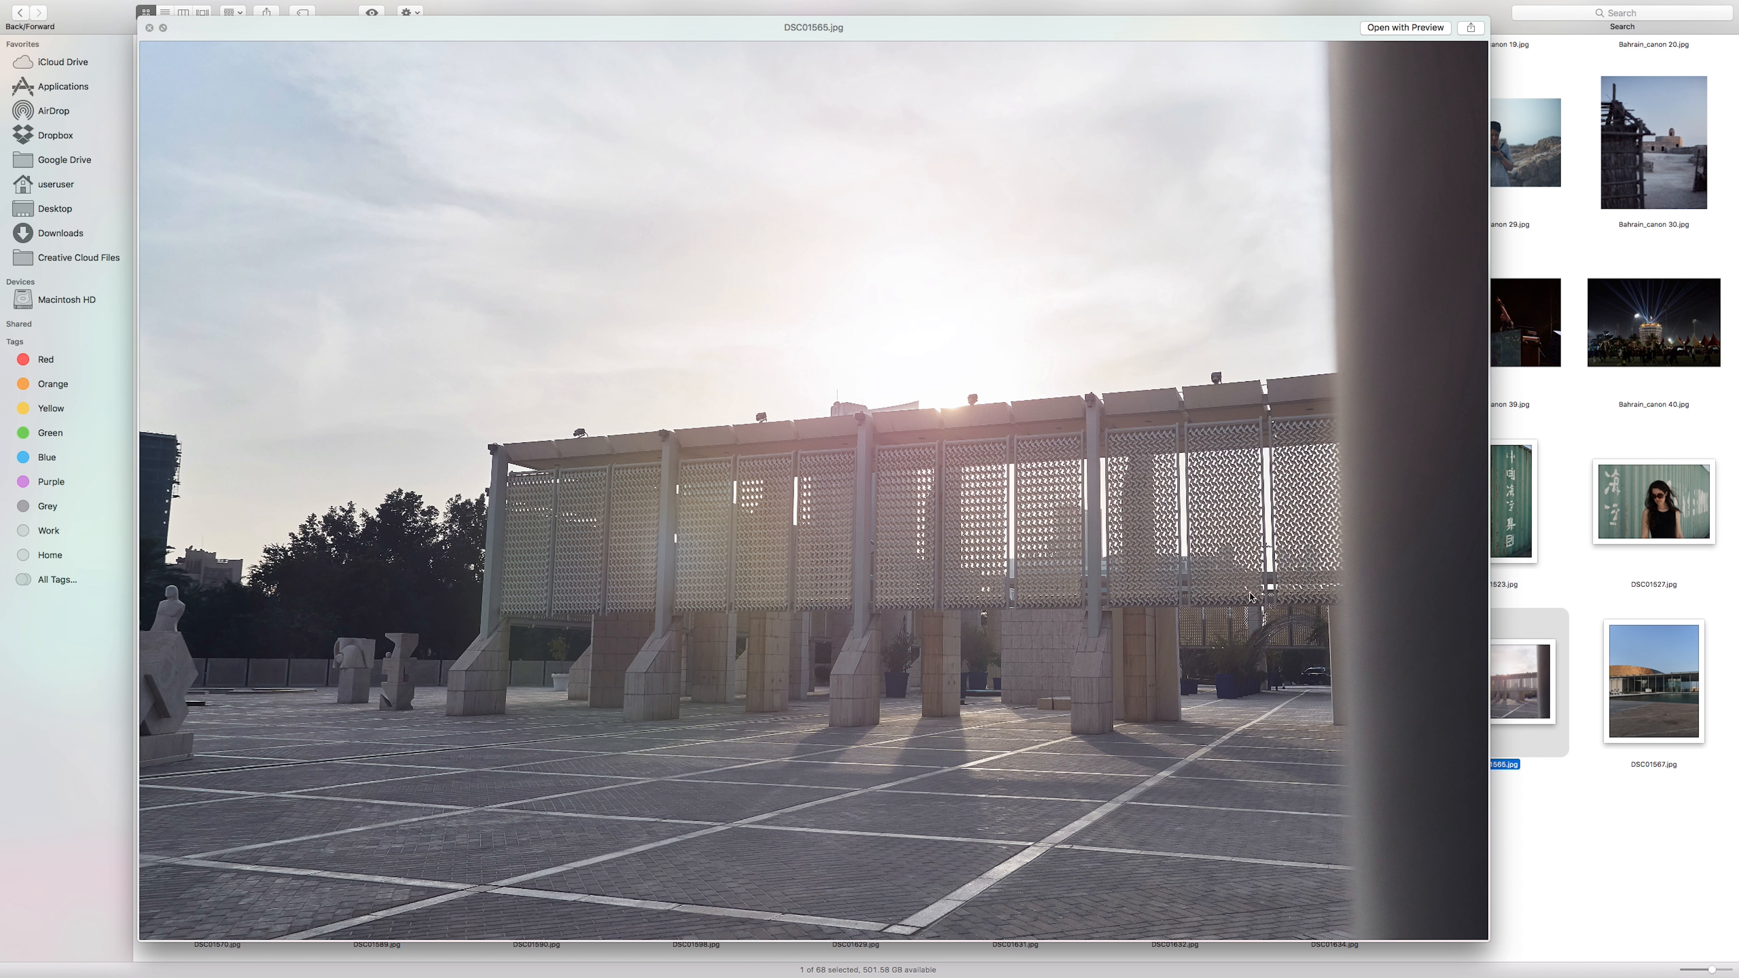